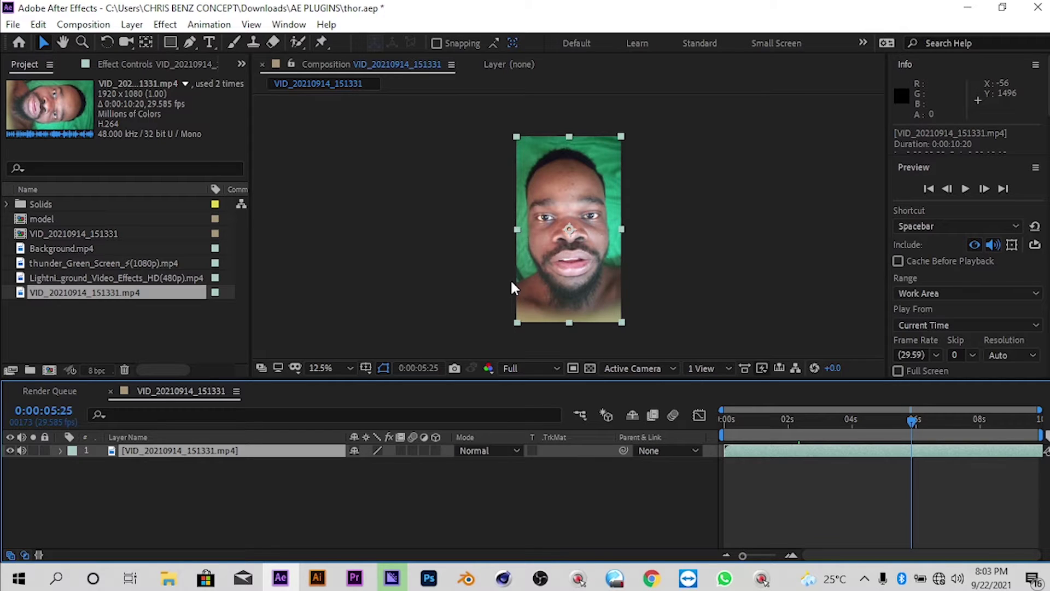
Apply Keylight (1.2) to the video layer at 0:00:00:00 and sample the green backdrop as its Screen Colour.
{"action": "left_click_drag", "start_coordinate": [724, 415], "coordinate": [879, 421]}
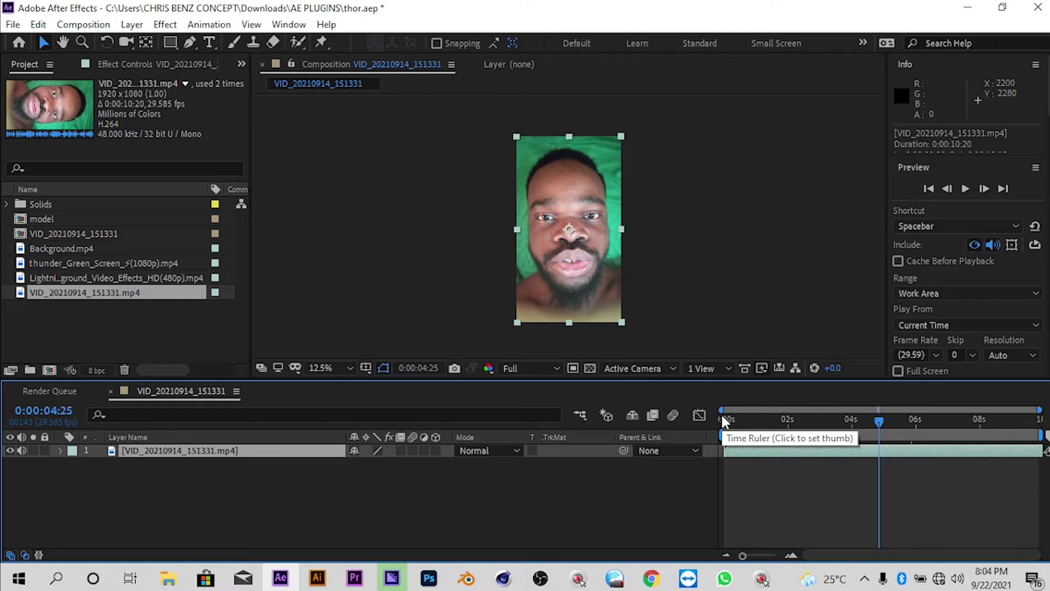
{"action": "left_click_drag", "start_coordinate": [723, 420], "coordinate": [766, 421]}
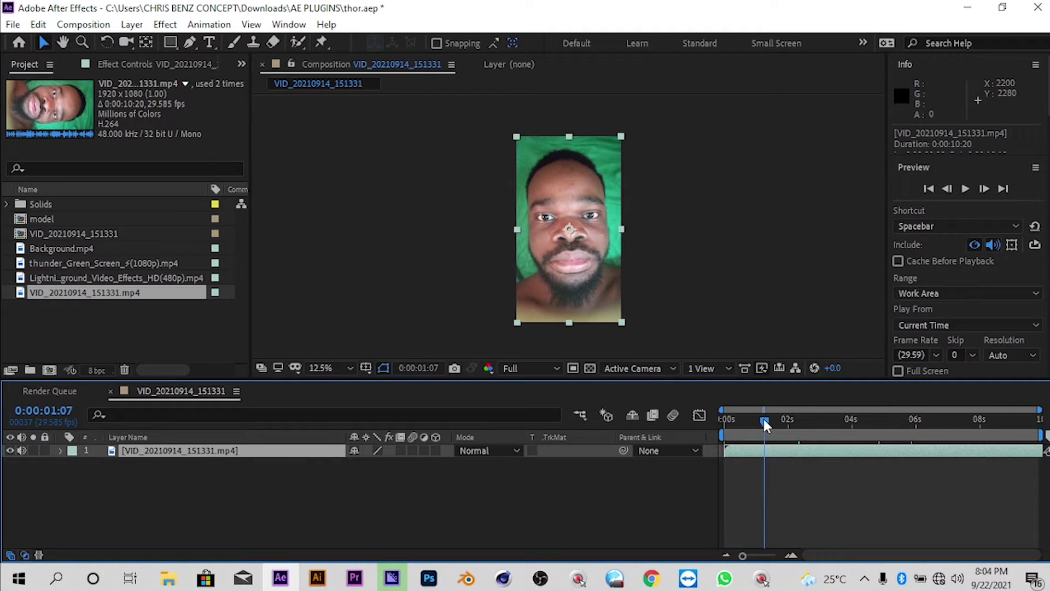
{"action": "left_click_drag", "start_coordinate": [764, 418], "coordinate": [696, 424]}
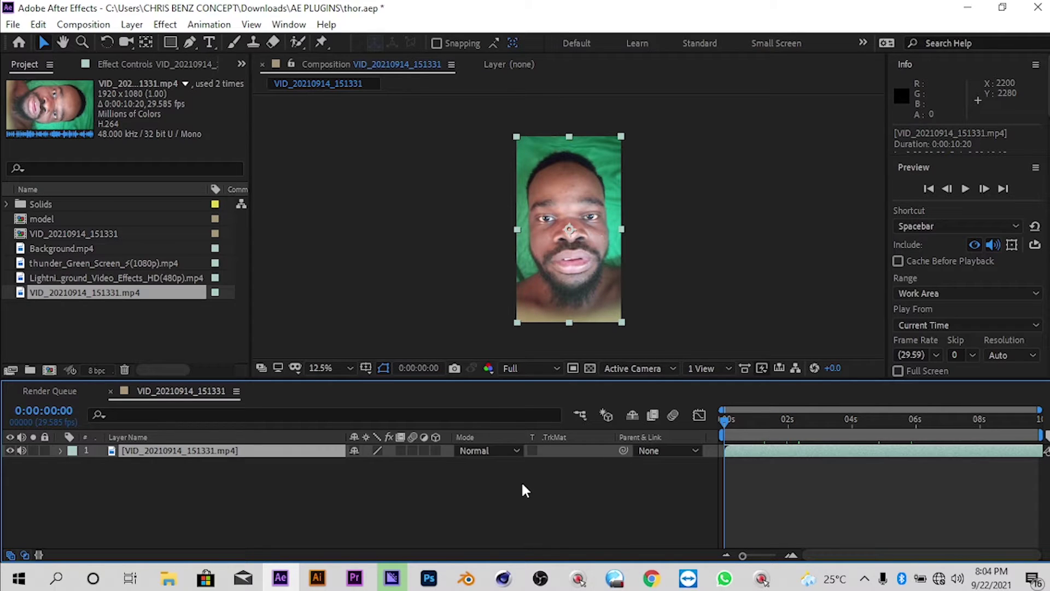
{"action": "left_click", "coordinate": [165, 25]}
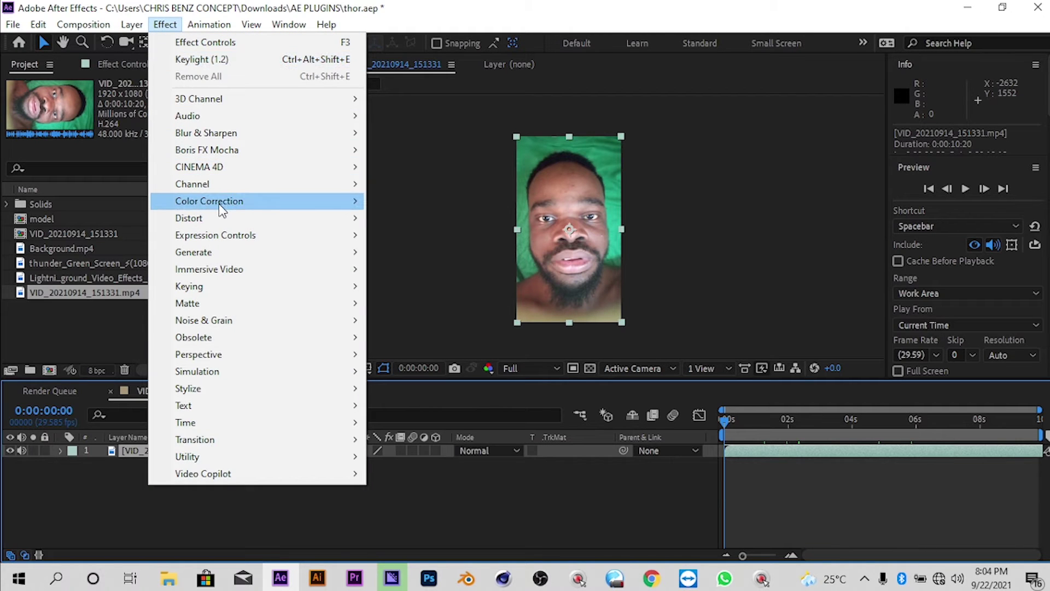
{"action": "mouse_move", "coordinate": [329, 286]}
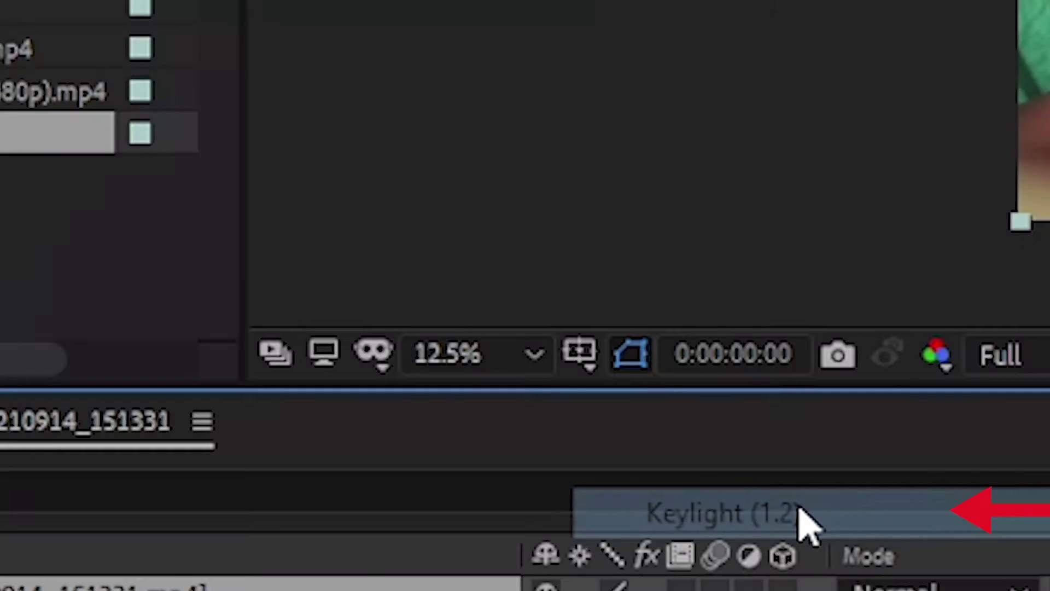
{"action": "left_click", "coordinate": [805, 518]}
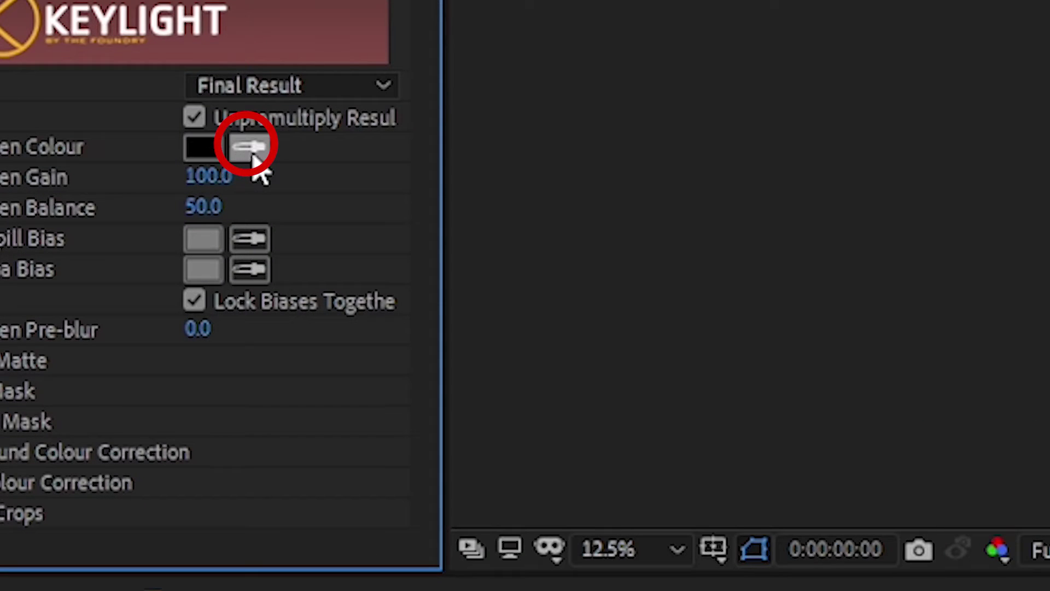
{"action": "left_click", "coordinate": [249, 147]}
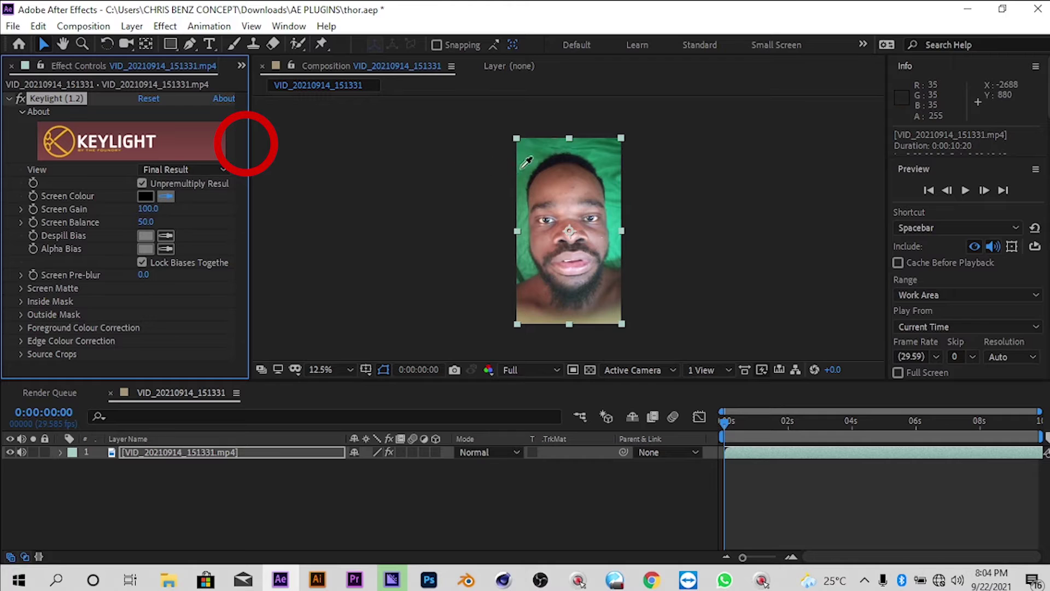
{"action": "left_click", "coordinate": [615, 195]}
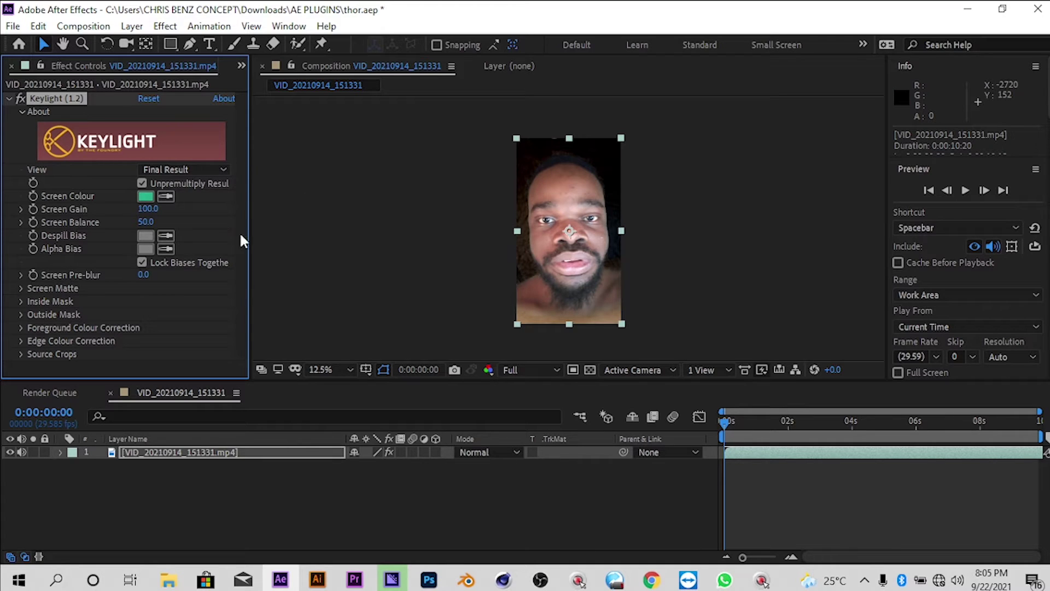
Expand Keylight's Screen Matte settings and set the effect's View to Screen Matte.
{"action": "left_click", "coordinate": [291, 451]}
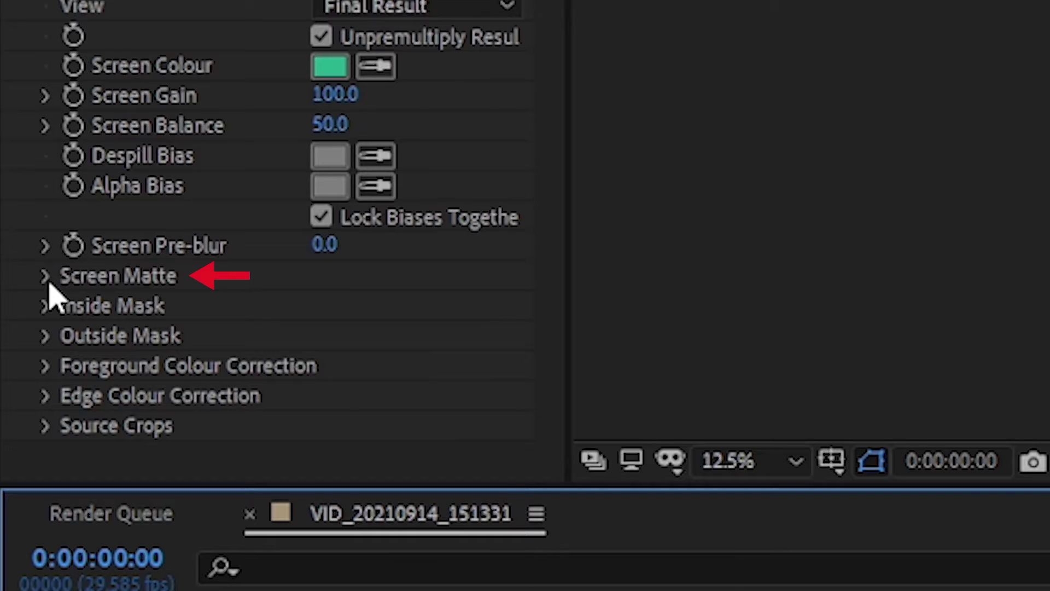
{"action": "left_click", "coordinate": [46, 277]}
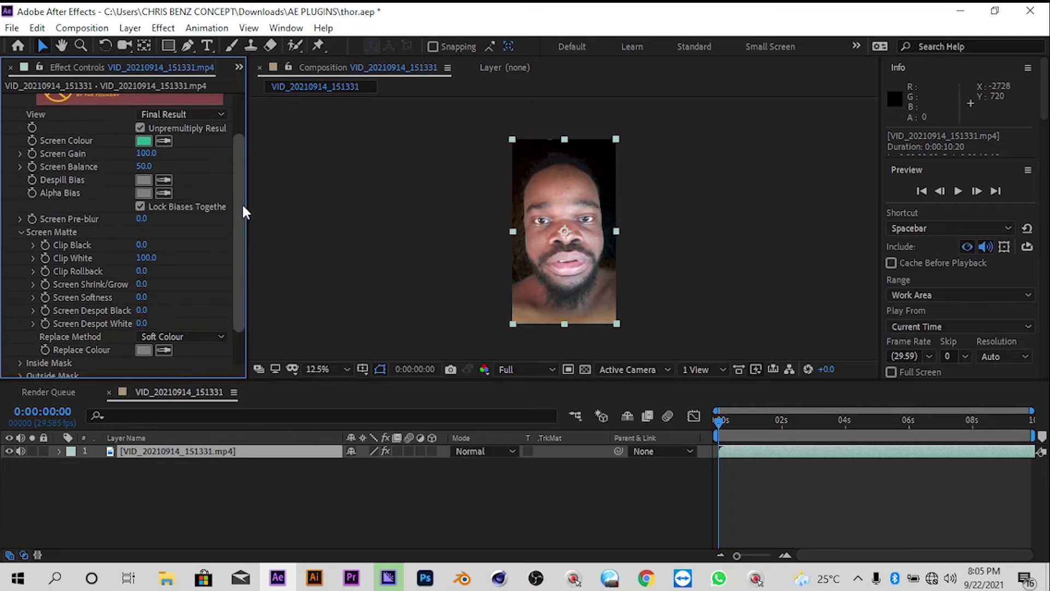
{"action": "scroll", "coordinate": [547, 55], "scroll_direction": "up", "scroll_amount": 4}
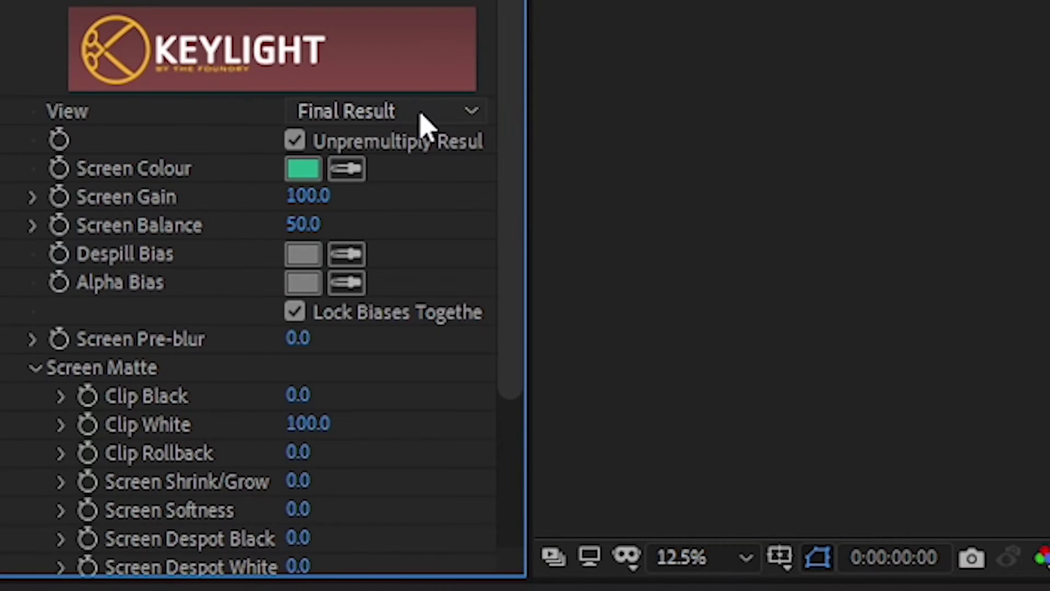
{"action": "left_click", "coordinate": [392, 112]}
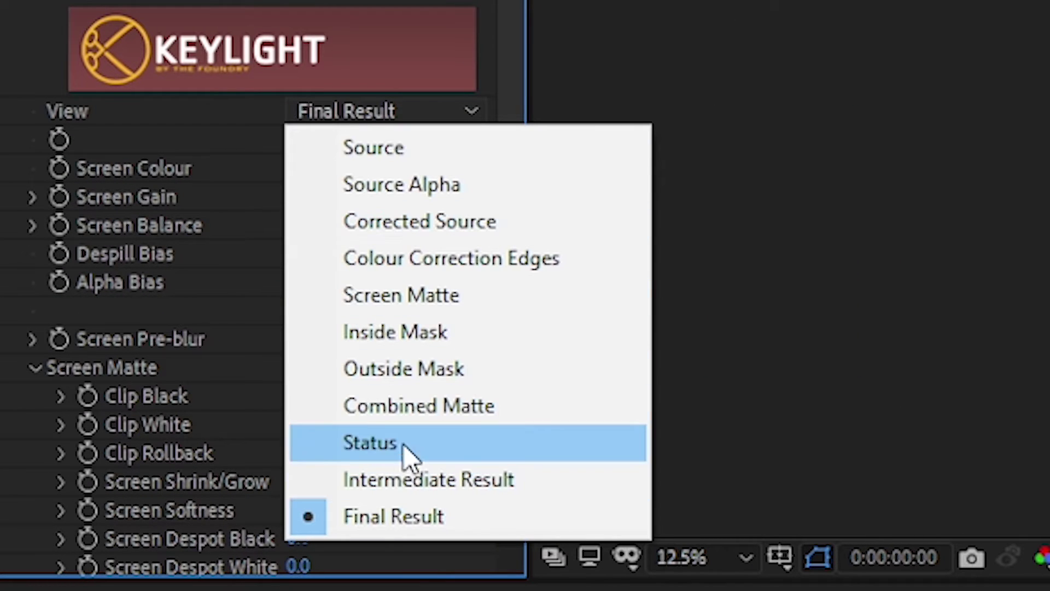
{"action": "left_click", "coordinate": [408, 295]}
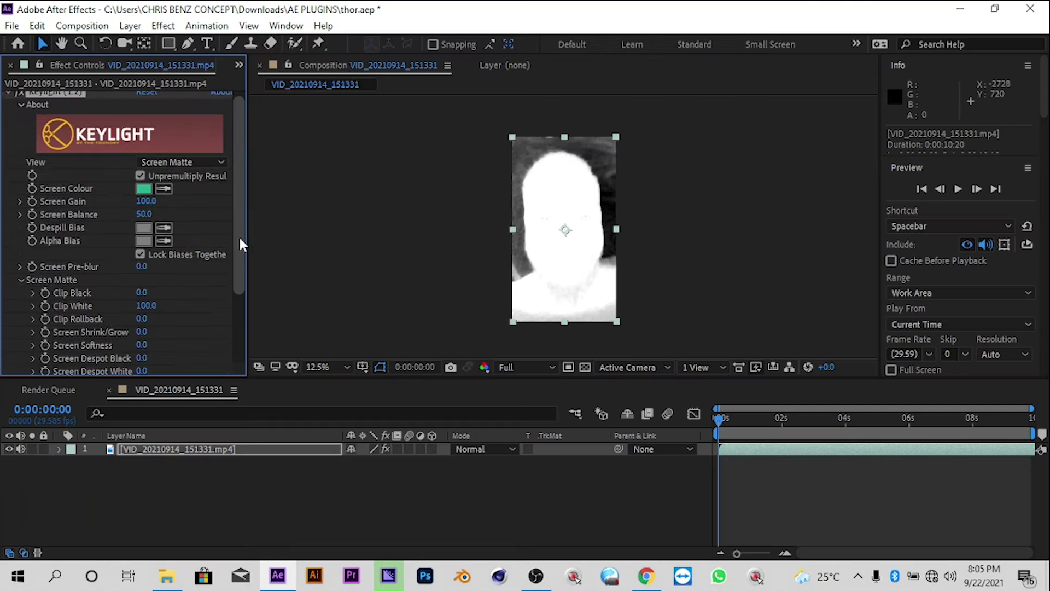
Clean up the screen matte by setting Clip Black to 72 and Clip White to 80.
{"action": "left_click_drag", "start_coordinate": [509, 276], "coordinate": [511, 392]}
{"action": "left_click_drag", "start_coordinate": [239, 299], "coordinate": [239, 305]}
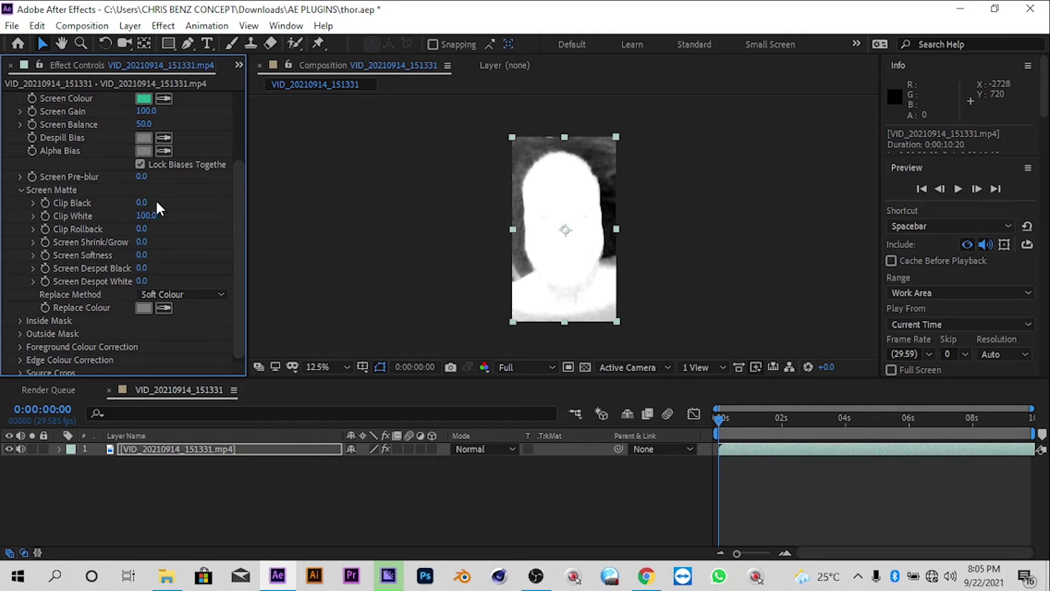
{"action": "left_click_drag", "start_coordinate": [144, 204], "coordinate": [175, 199]}
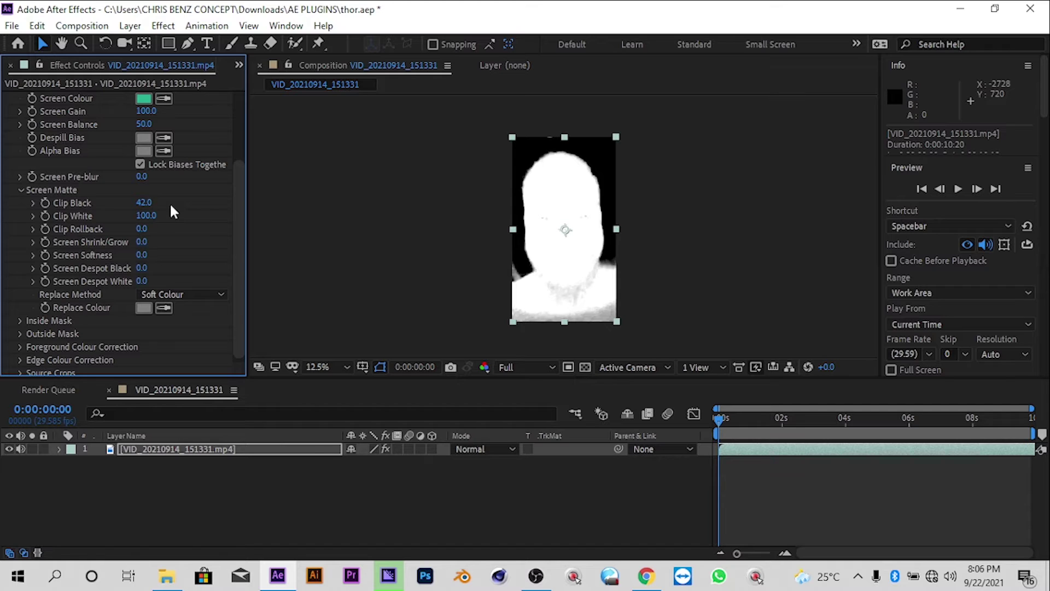
{"action": "left_click_drag", "start_coordinate": [141, 202], "coordinate": [168, 197]}
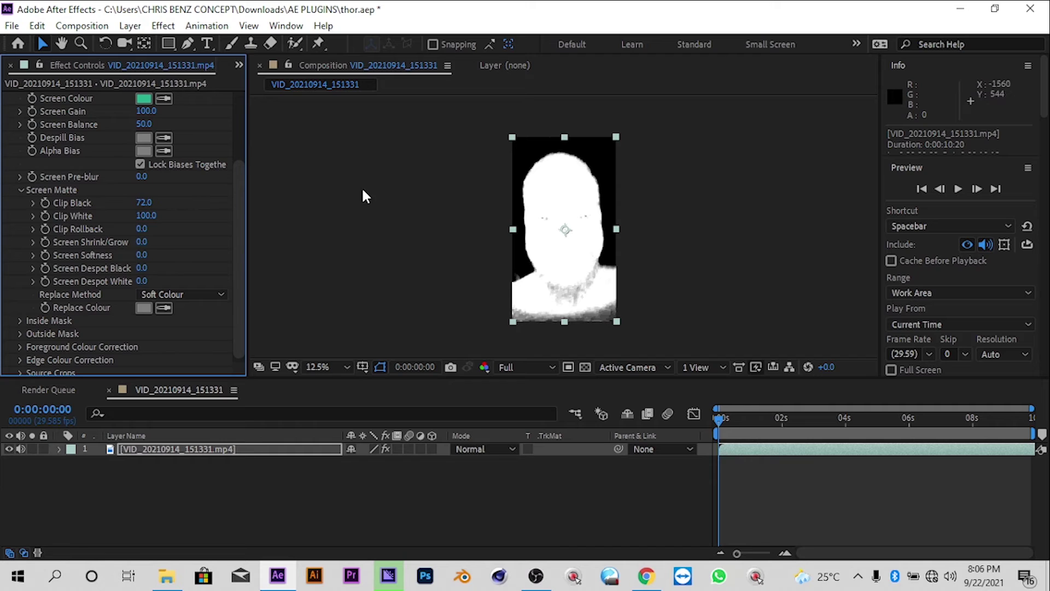
{"action": "mouse_move", "coordinate": [144, 217]}
{"action": "left_mouse_down"}
{"action": "mouse_move", "coordinate": [106, 217]}
{"action": "mouse_move", "coordinate": [129, 215]}
{"action": "left_mouse_up"}
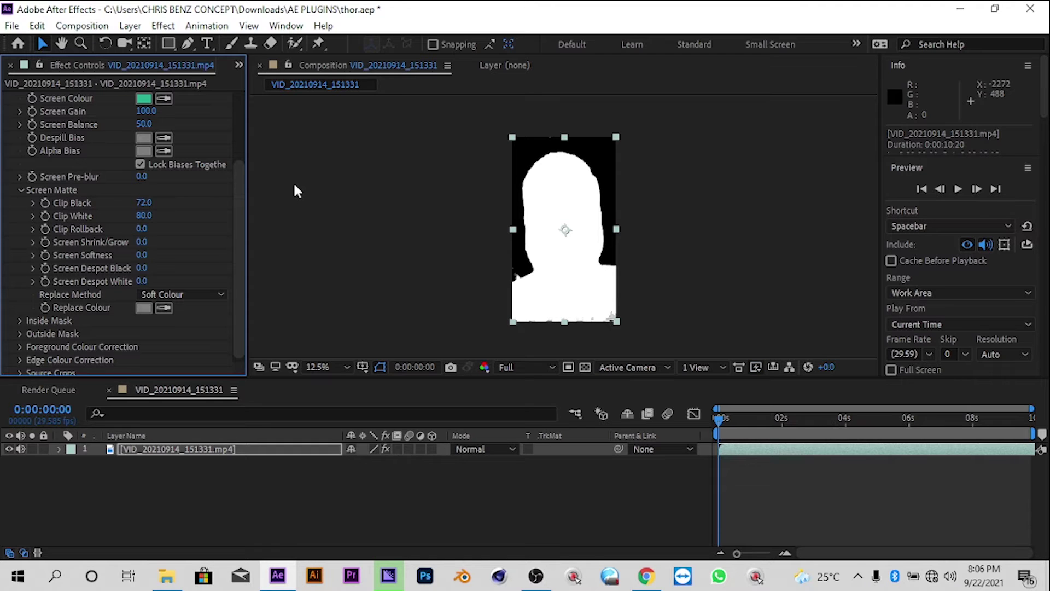
Set Keylight's View back to Final Result.
{"action": "left_click_drag", "start_coordinate": [236, 235], "coordinate": [235, 133]}
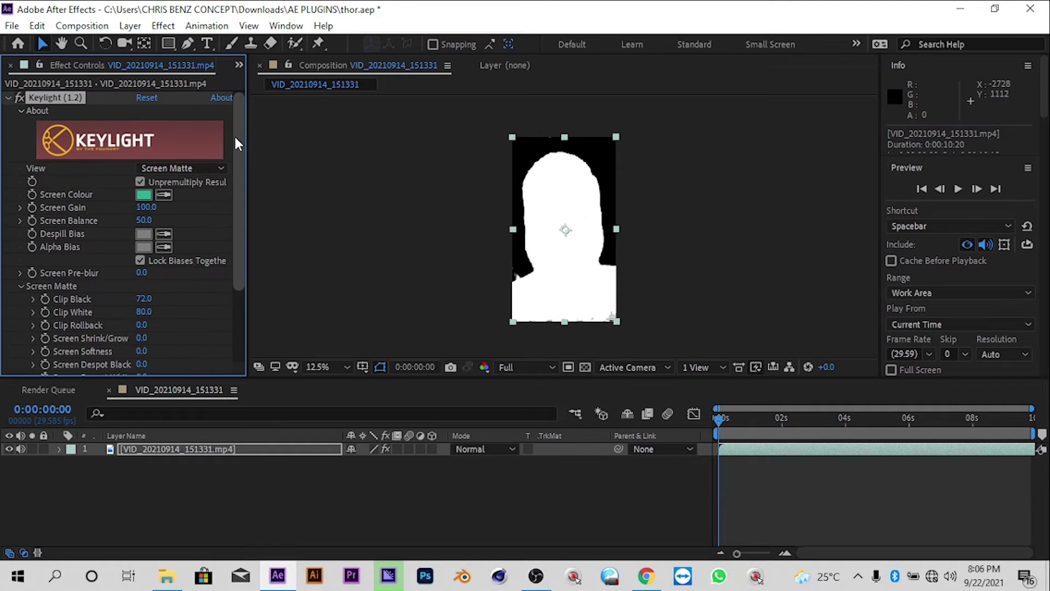
{"action": "left_click", "coordinate": [166, 168]}
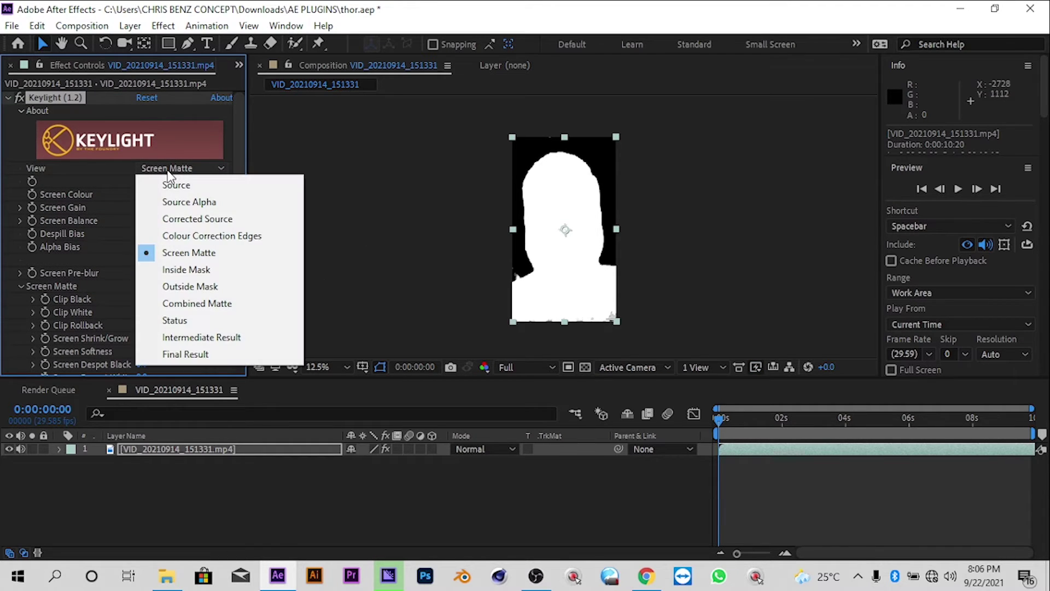
{"action": "left_click", "coordinate": [204, 357]}
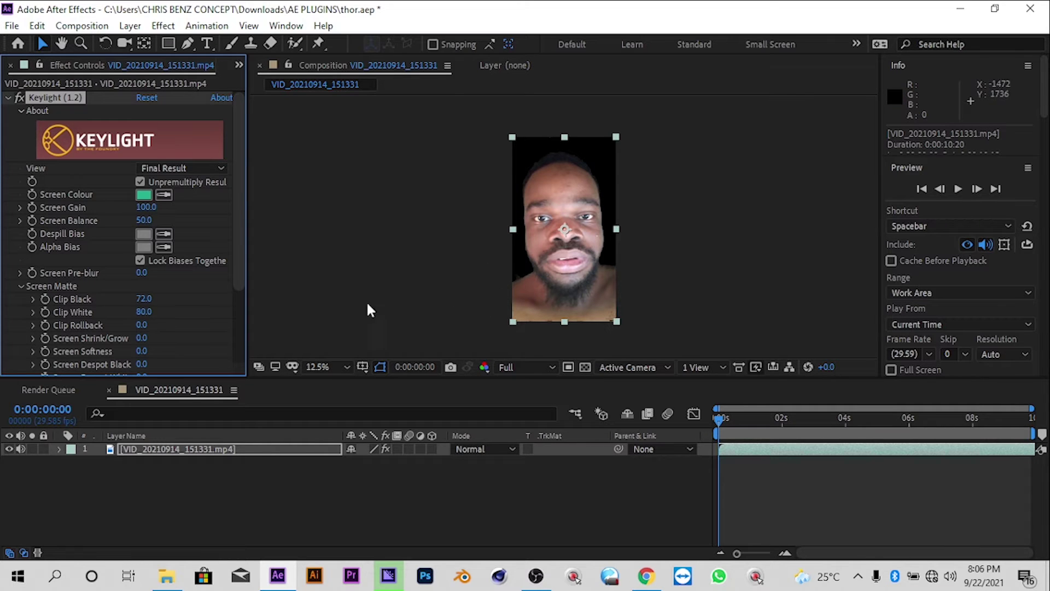
Add the Advanced Spill Suppressor keying effect to the video layer after Keylight.
{"action": "left_click_drag", "start_coordinate": [239, 242], "coordinate": [242, 288]}
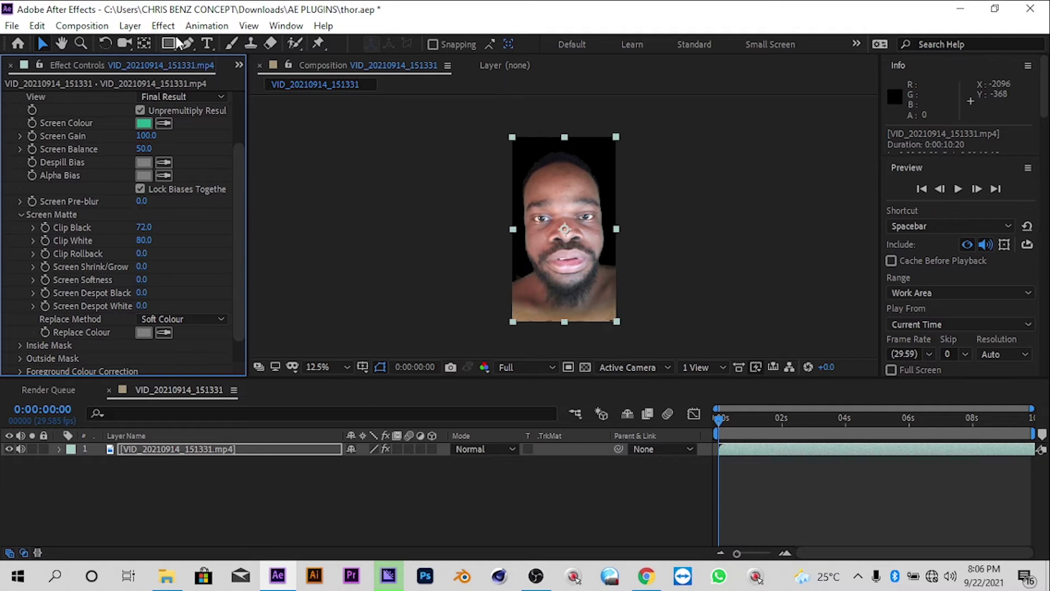
{"action": "left_click", "coordinate": [164, 26]}
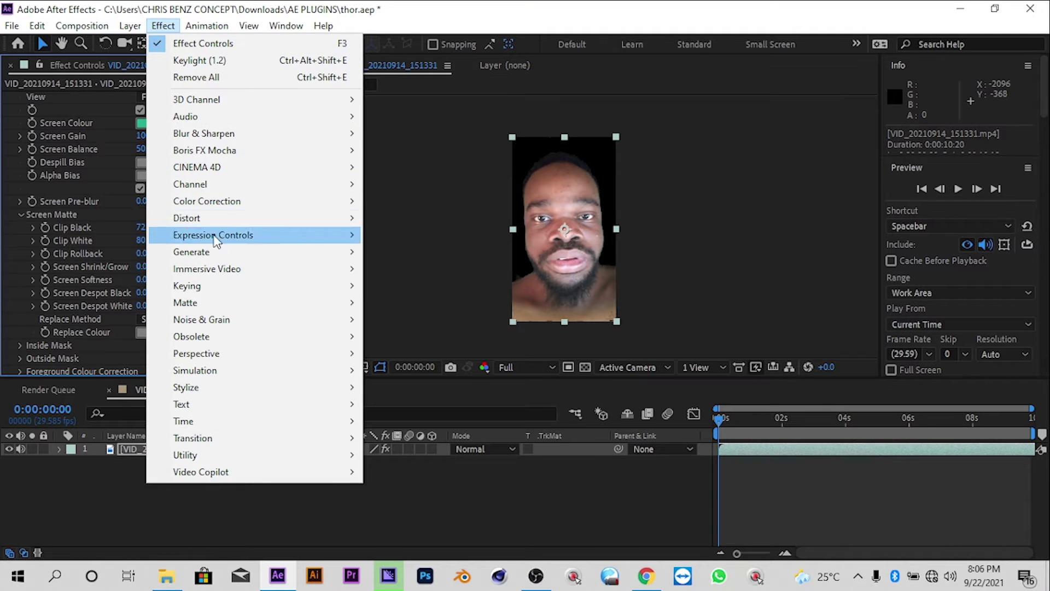
{"action": "mouse_move", "coordinate": [221, 289]}
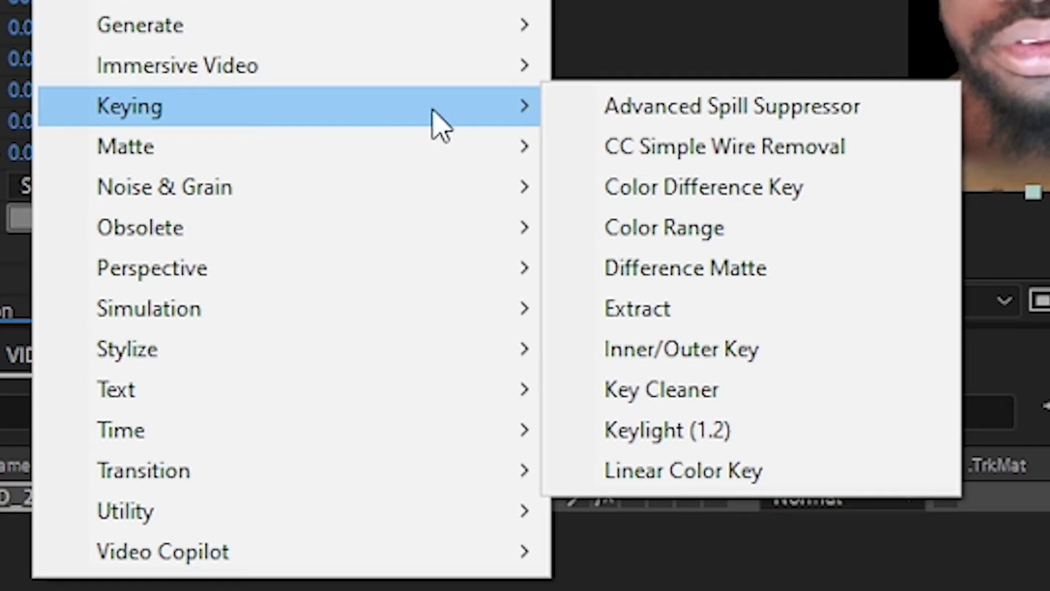
{"action": "left_click", "coordinate": [763, 110]}
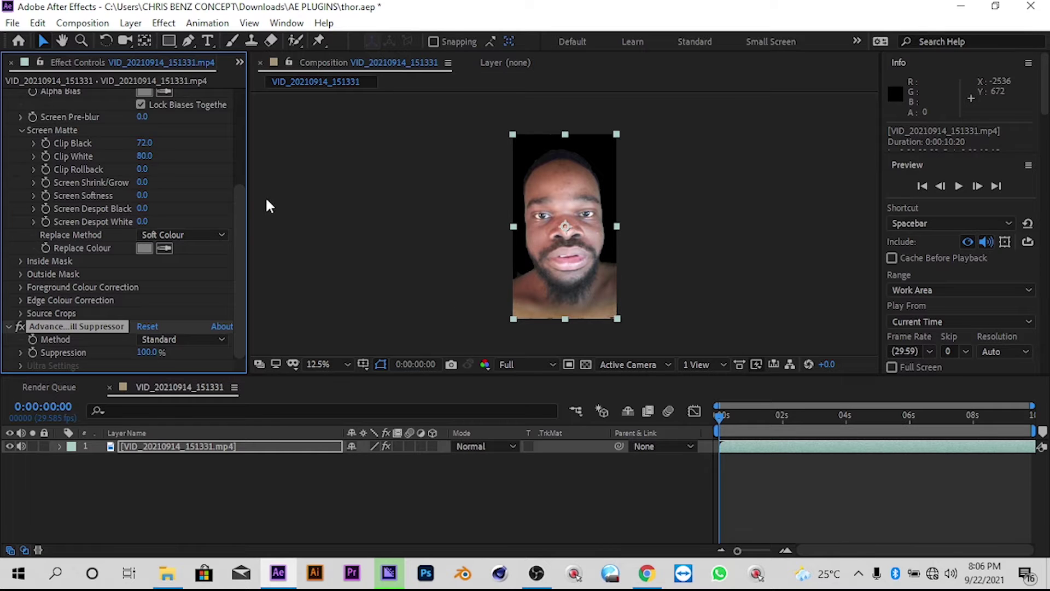
{"action": "left_click_drag", "start_coordinate": [238, 210], "coordinate": [265, 300]}
Play back the keyed footage from 0:00:03:16, check other frames, and return the playhead to 0:00:00:06.
{"action": "left_click_drag", "start_coordinate": [717, 415], "coordinate": [832, 422]}
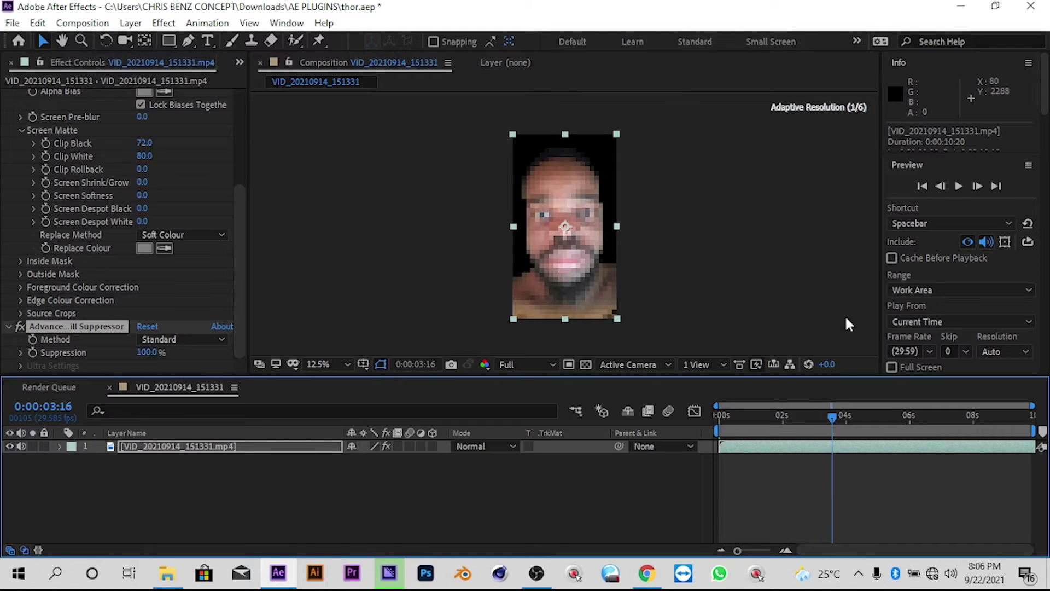
{"action": "left_click", "coordinate": [958, 187]}
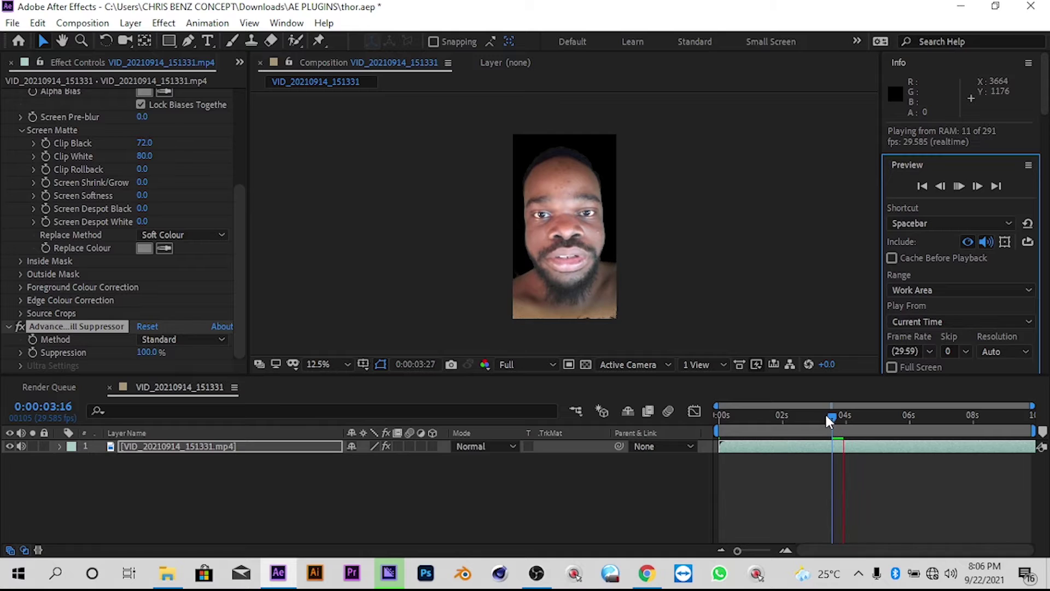
{"action": "left_click_drag", "start_coordinate": [841, 417], "coordinate": [914, 414]}
{"action": "left_click", "coordinate": [725, 415]}
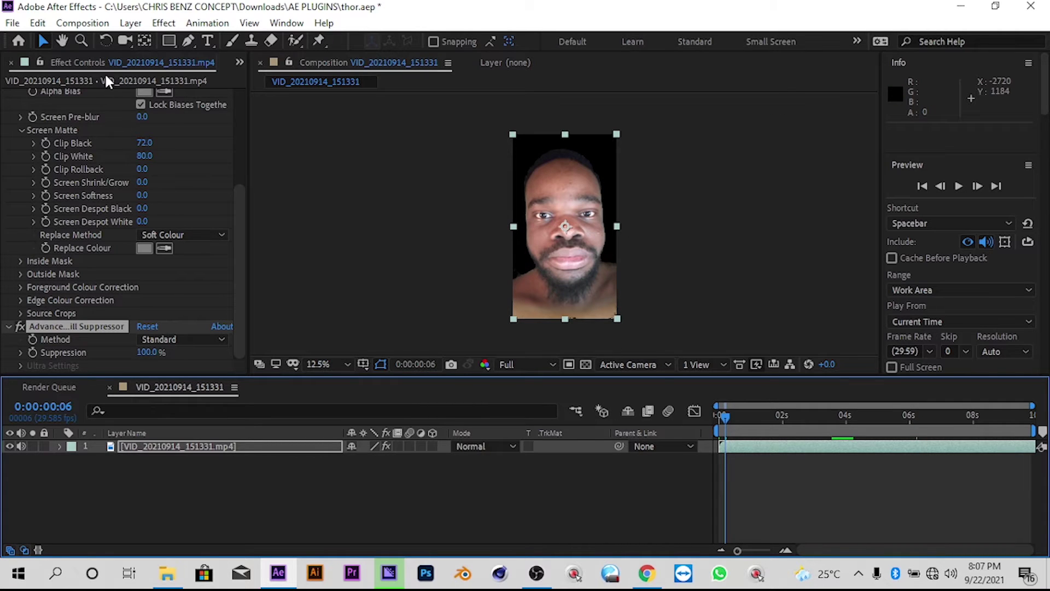
Add Background.mp4 from the project files to the composition, beneath the keyed video layer.
{"action": "scroll", "coordinate": [228, 142], "scroll_direction": "up", "scroll_amount": 5}
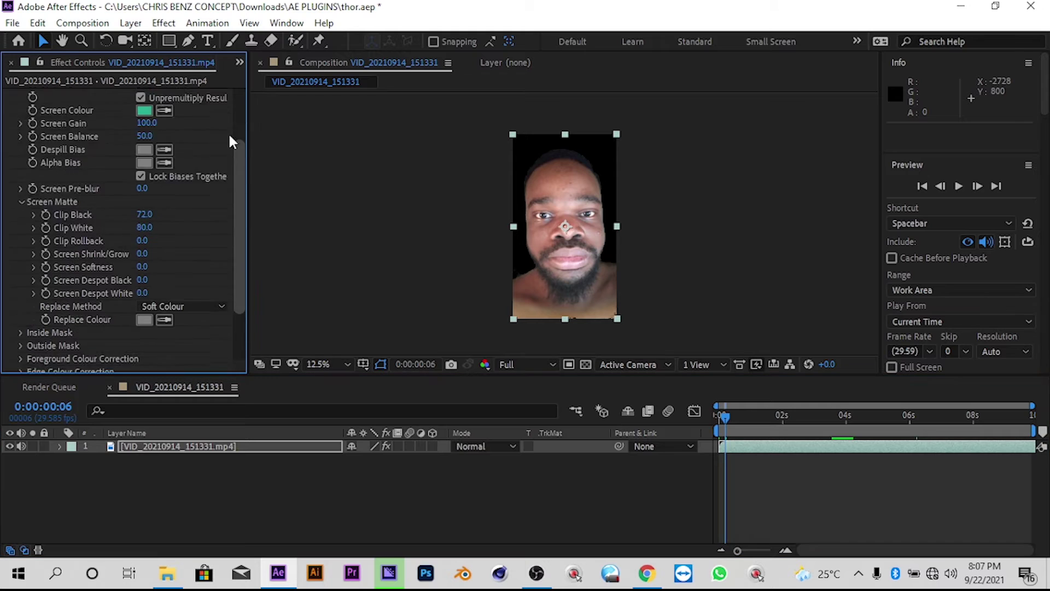
{"action": "left_click", "coordinate": [238, 62]}
{"action": "left_click", "coordinate": [252, 75]}
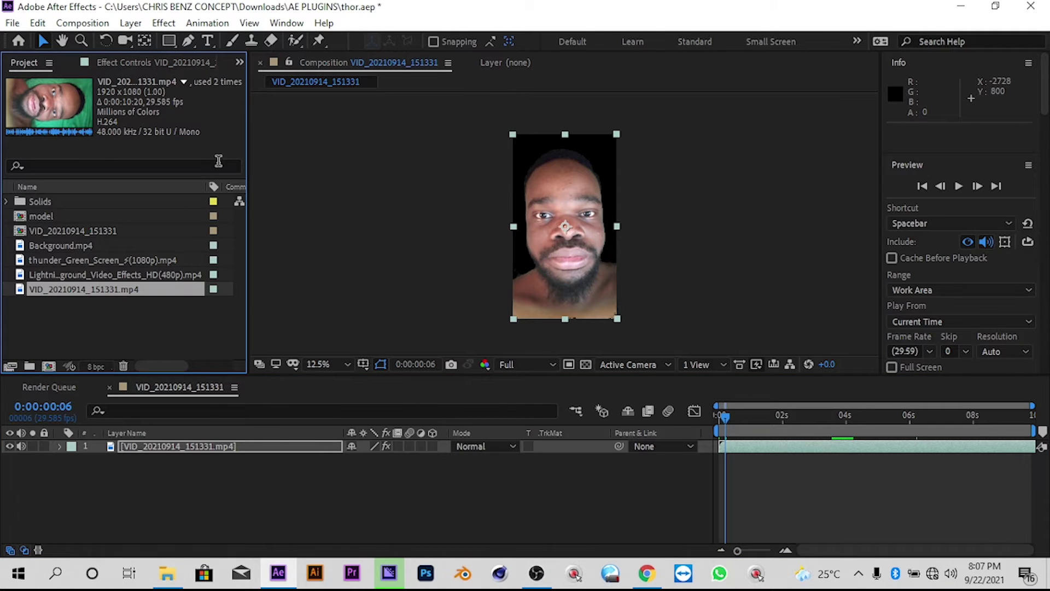
{"action": "left_click", "coordinate": [84, 252]}
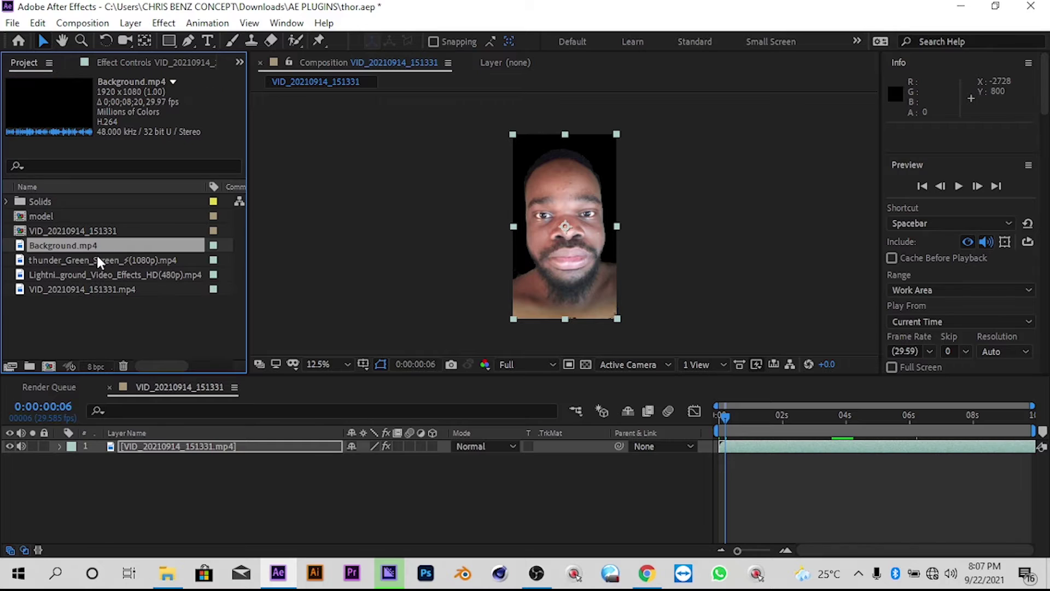
{"action": "left_click", "coordinate": [97, 257]}
{"action": "left_click", "coordinate": [97, 247]}
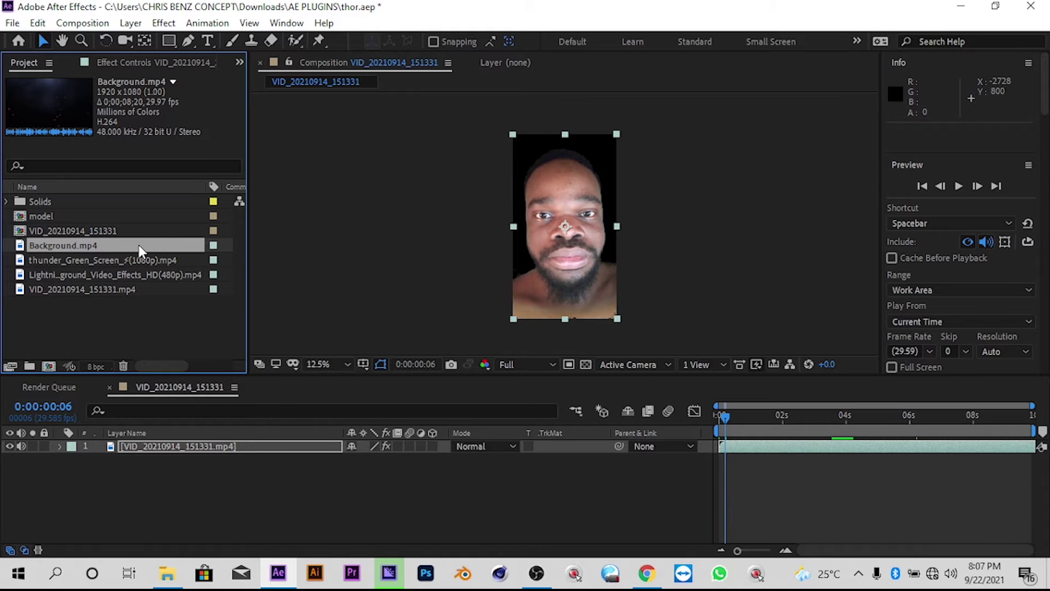
{"action": "left_click_drag", "start_coordinate": [140, 252], "coordinate": [220, 465]}
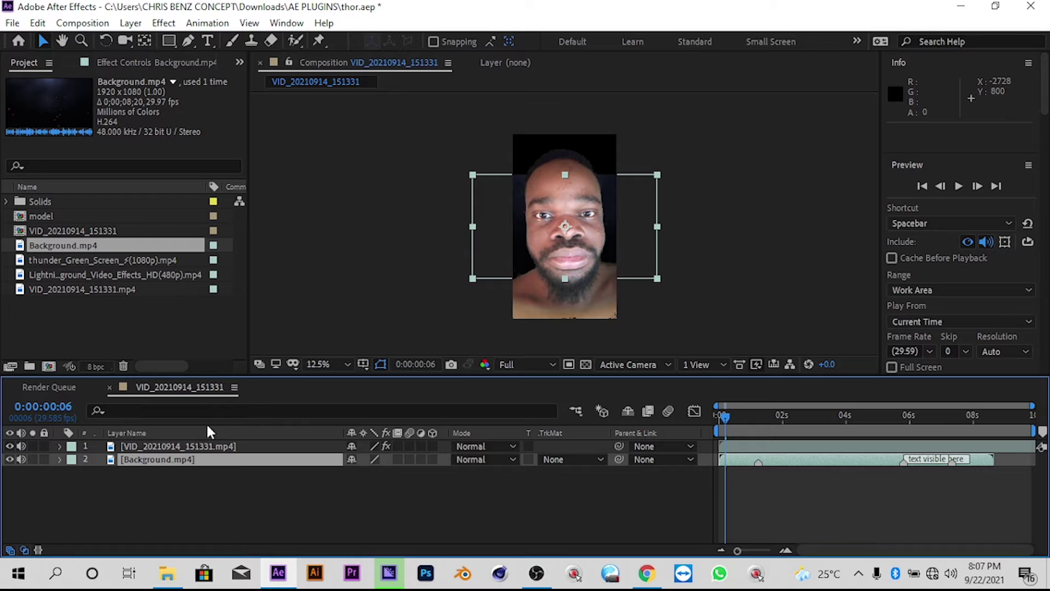
Rotate the Background.mp4 layer by 90 degrees so it fills the portrait frame.
{"action": "right_click", "coordinate": [245, 460]}
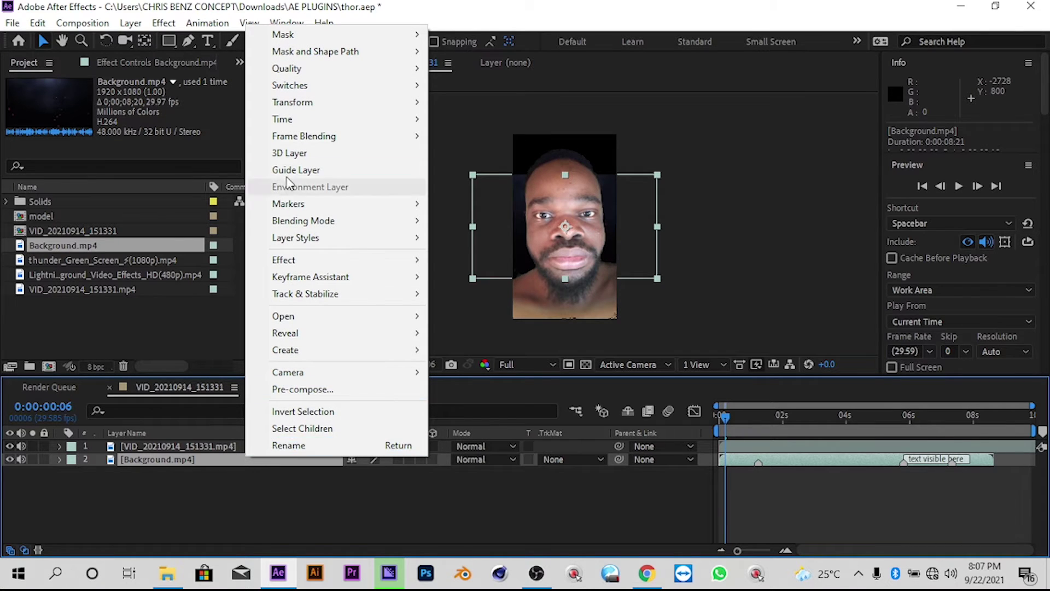
{"action": "mouse_move", "coordinate": [282, 104]}
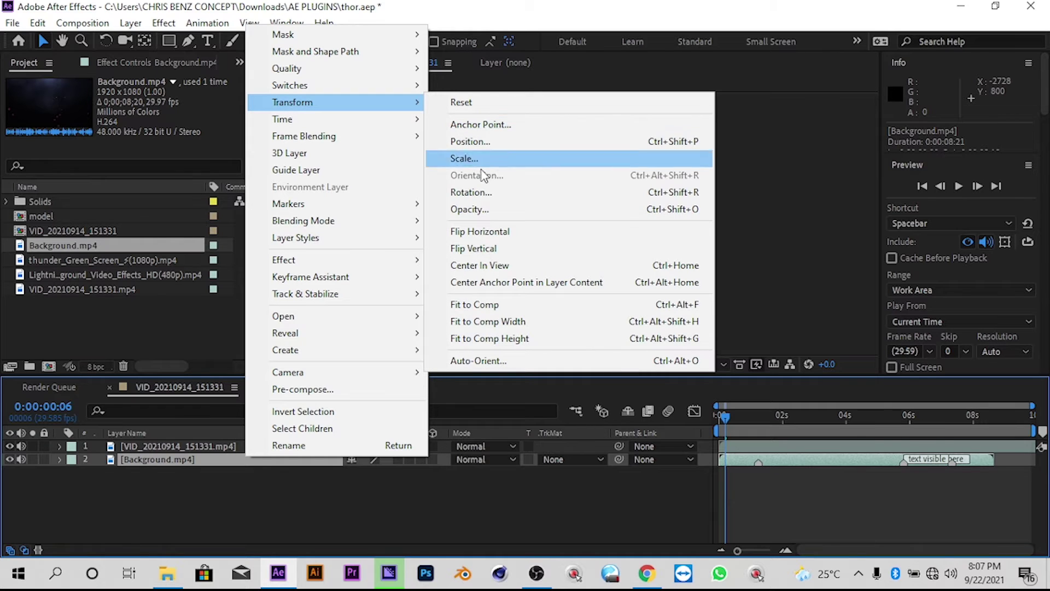
{"action": "left_click", "coordinate": [487, 190]}
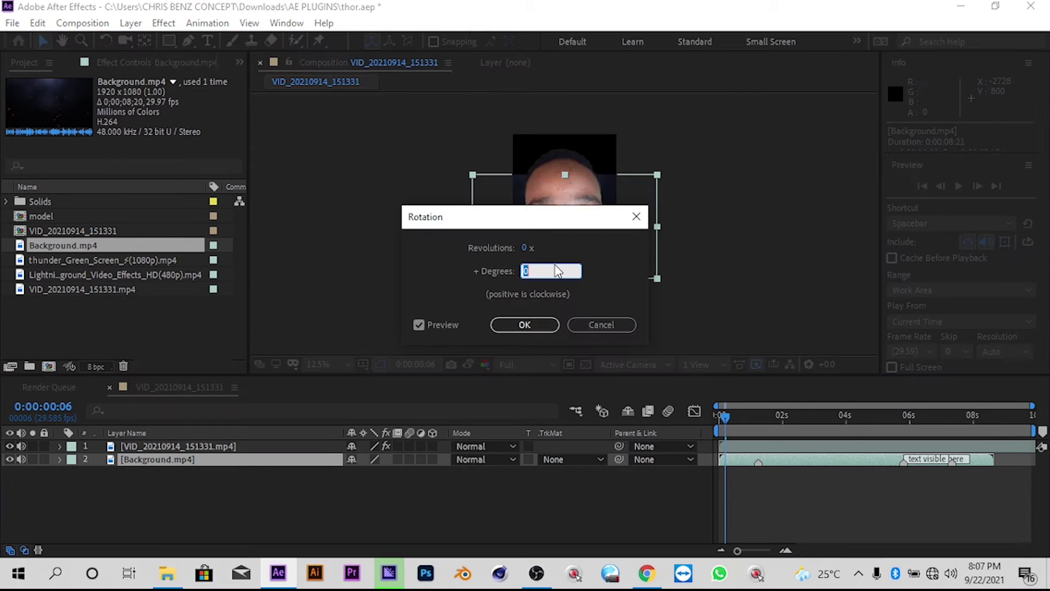
{"action": "type", "text": "9"}
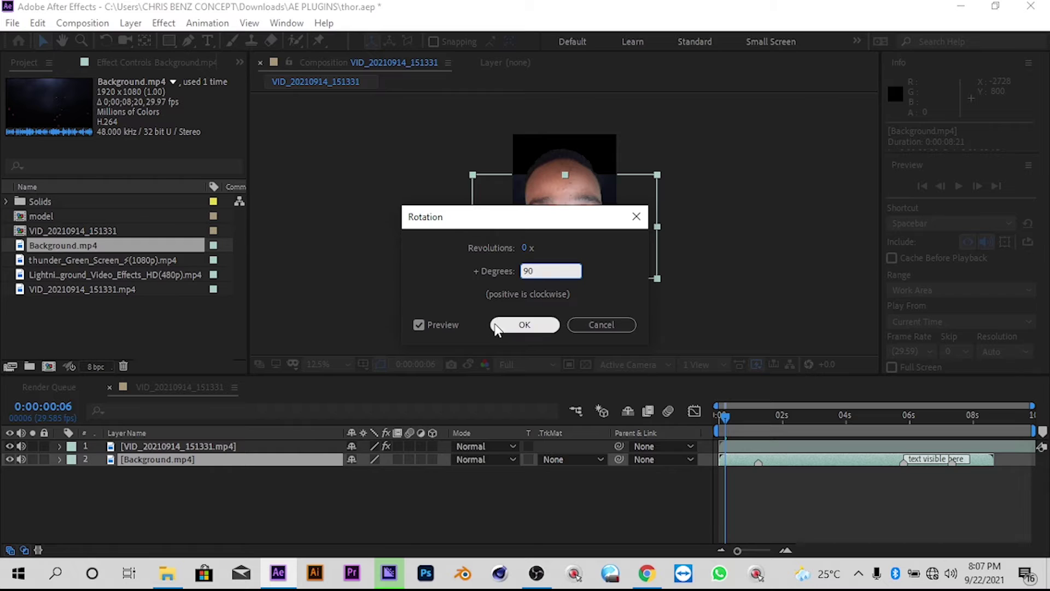
{"action": "left_click", "coordinate": [496, 324]}
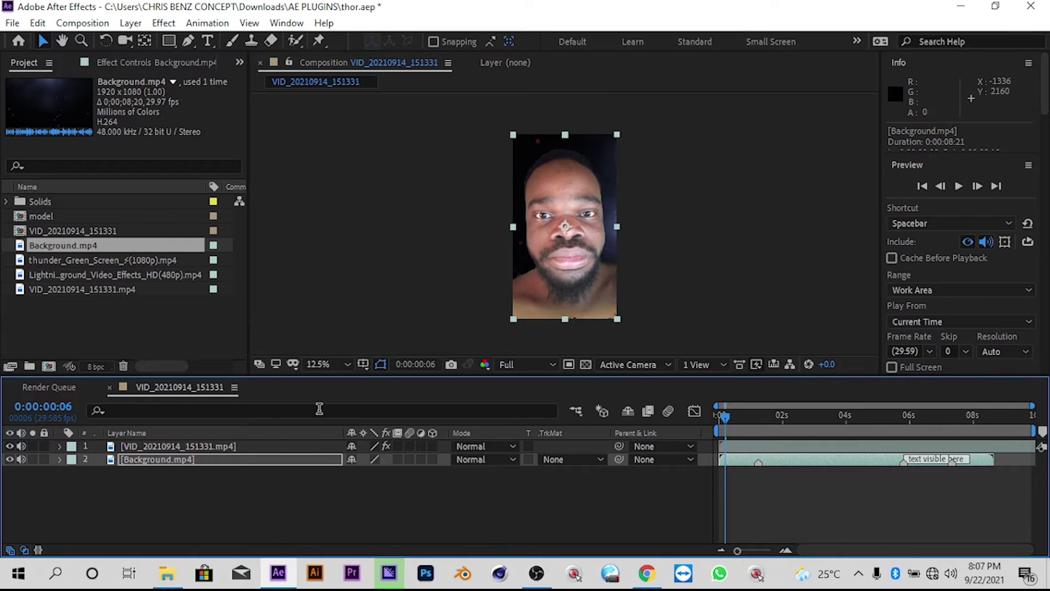
{"action": "left_click", "coordinate": [248, 458]}
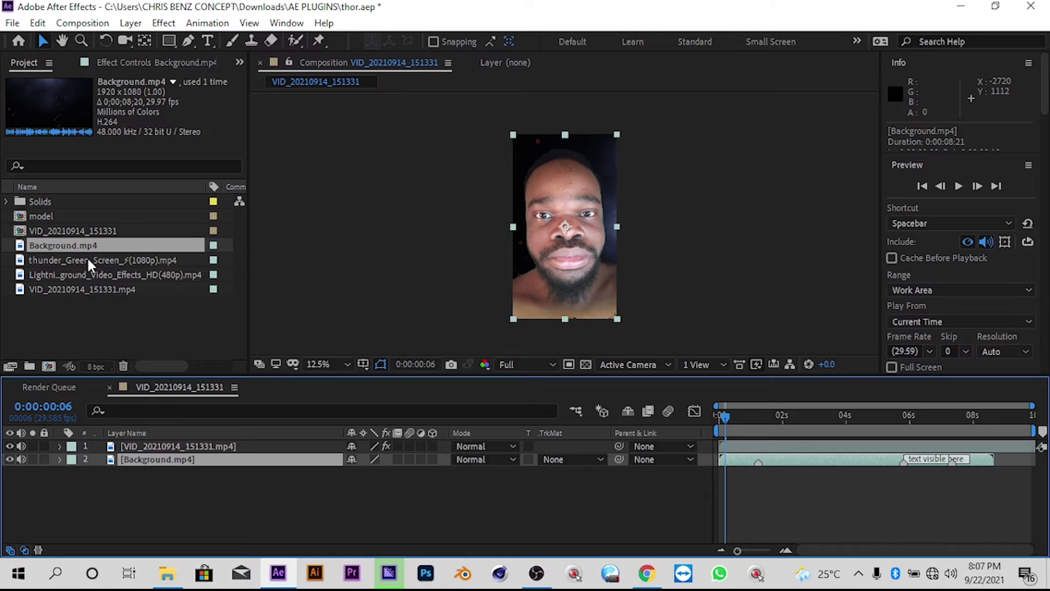
Add the 480p lightning background video between the portrait video and Background.mp4 layers and scale it to 191%.
{"action": "left_click", "coordinate": [95, 275]}
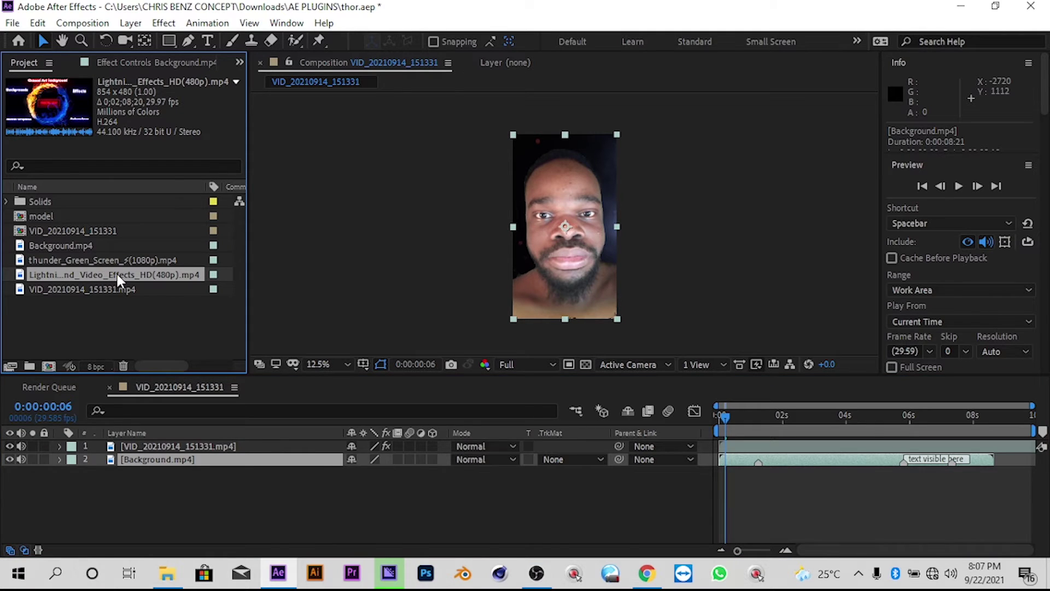
{"action": "left_click_drag", "start_coordinate": [122, 274], "coordinate": [181, 453]}
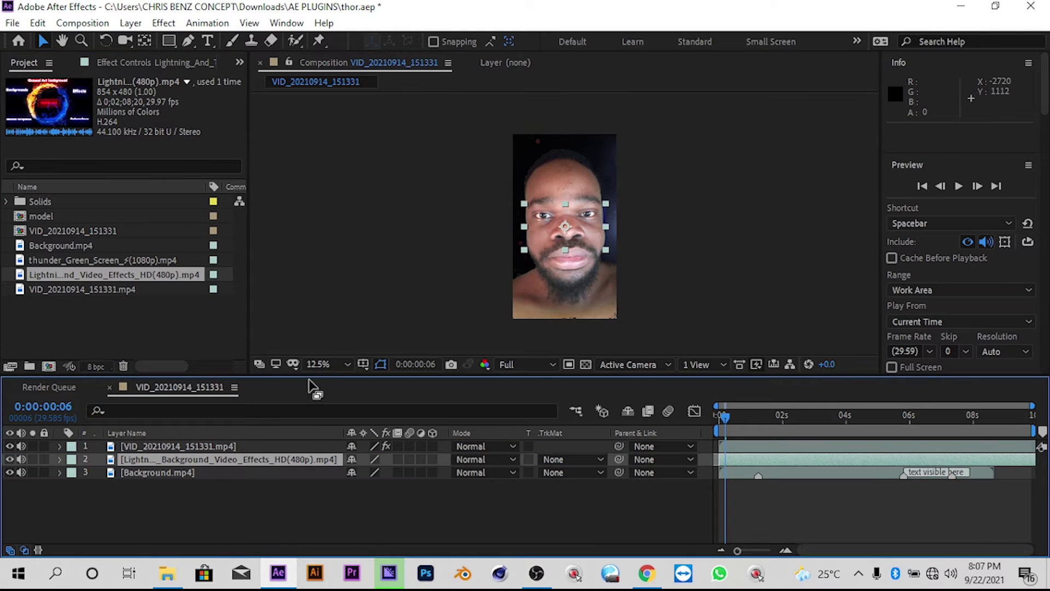
{"action": "left_click_drag", "start_coordinate": [259, 459], "coordinate": [264, 453]}
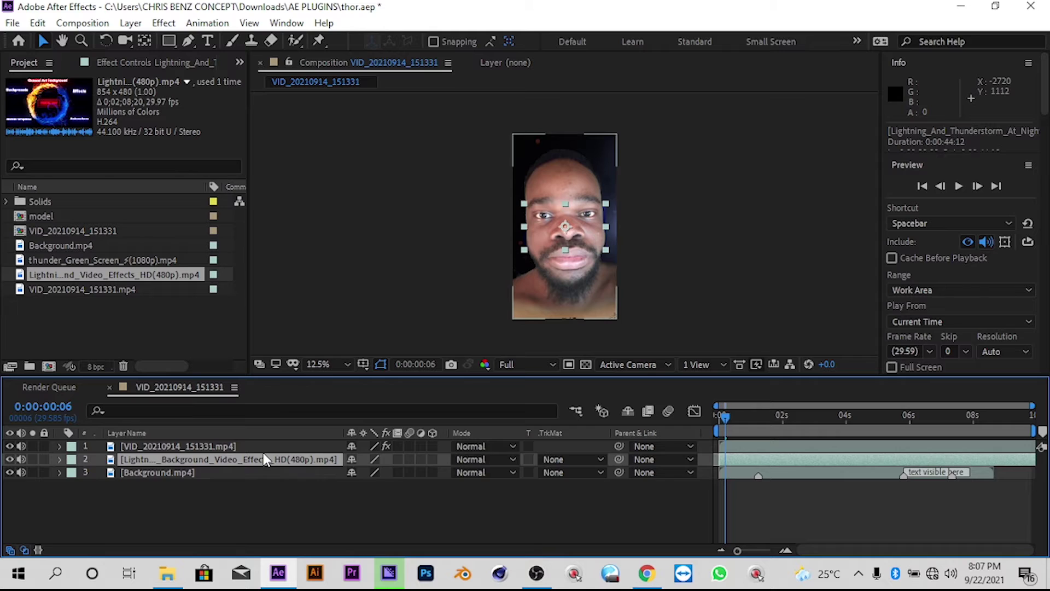
{"action": "key", "text": "s"}
{"action": "left_click_drag", "start_coordinate": [372, 471], "coordinate": [443, 471]}
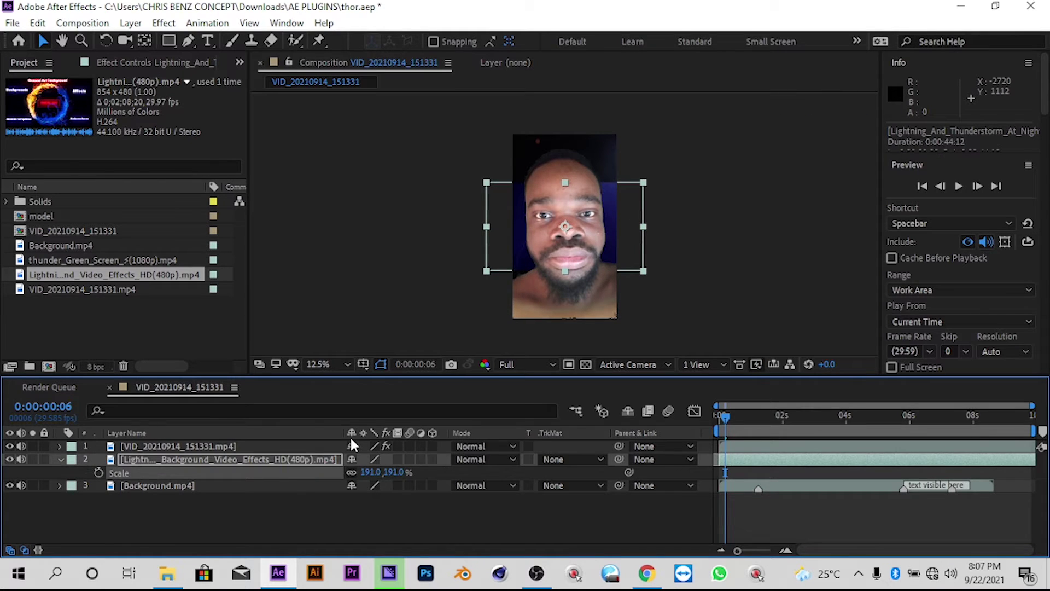
Rotate the lightning background video layer by 90 degrees.
{"action": "right_click", "coordinate": [287, 461]}
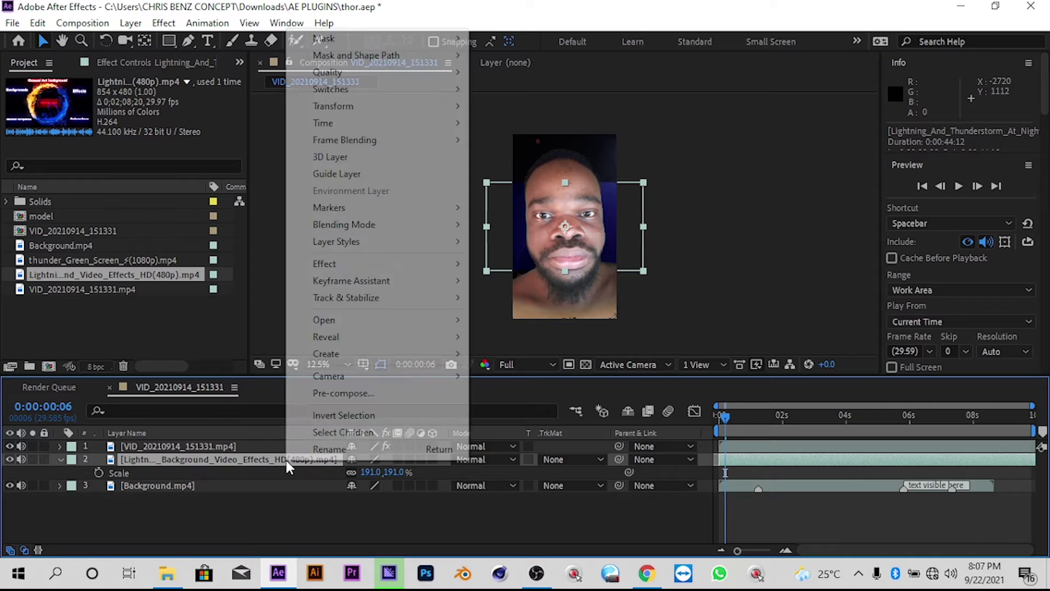
{"action": "mouse_move", "coordinate": [364, 110]}
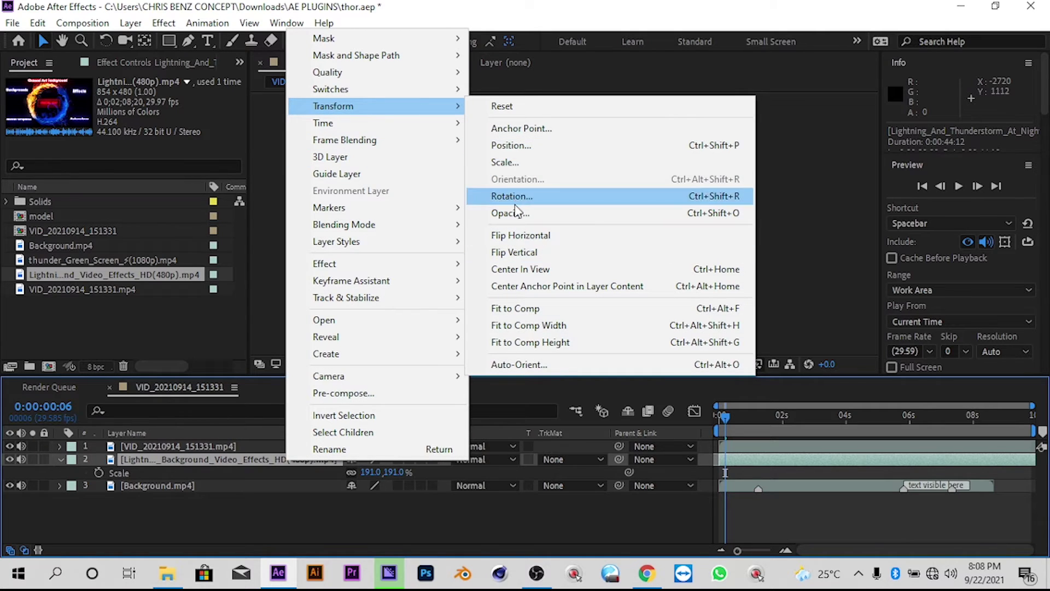
{"action": "left_click", "coordinate": [517, 200]}
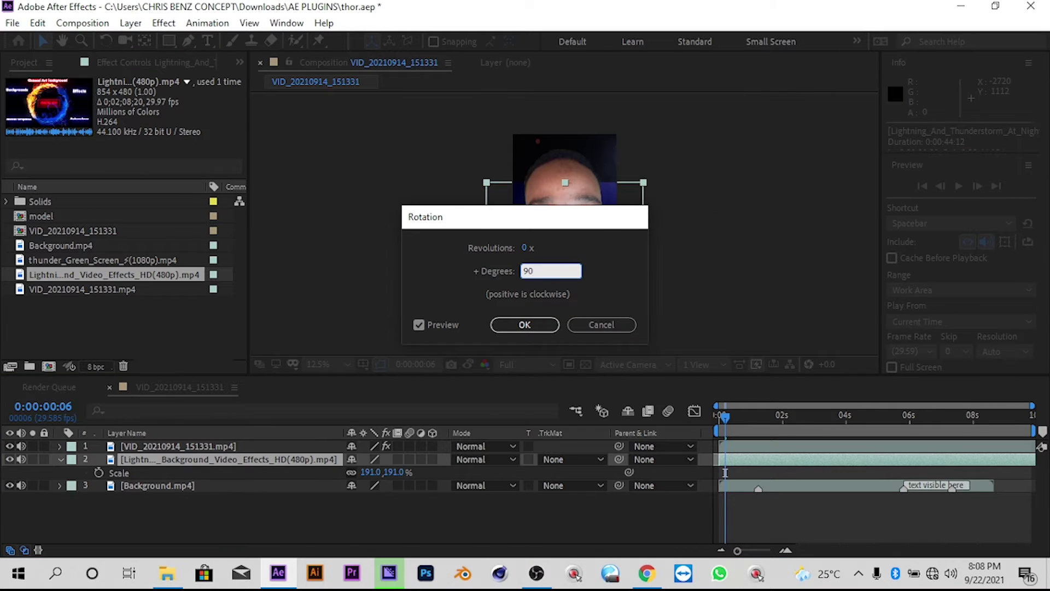
{"action": "left_click", "coordinate": [512, 323]}
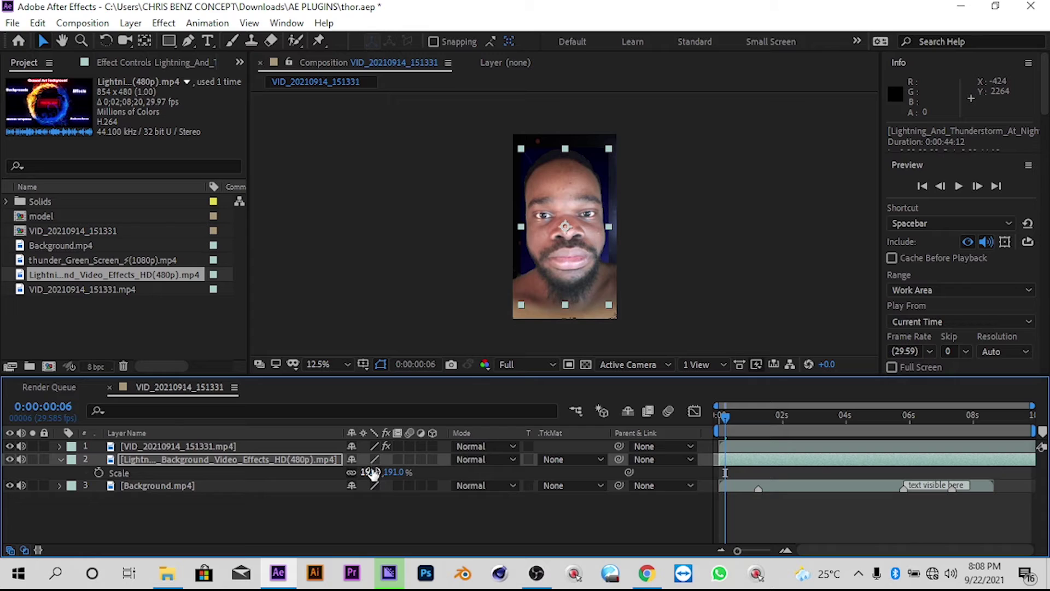
Scale the lightning video layer to 238% and set its blending mode to Add.
{"action": "left_click_drag", "start_coordinate": [372, 474], "coordinate": [405, 472]}
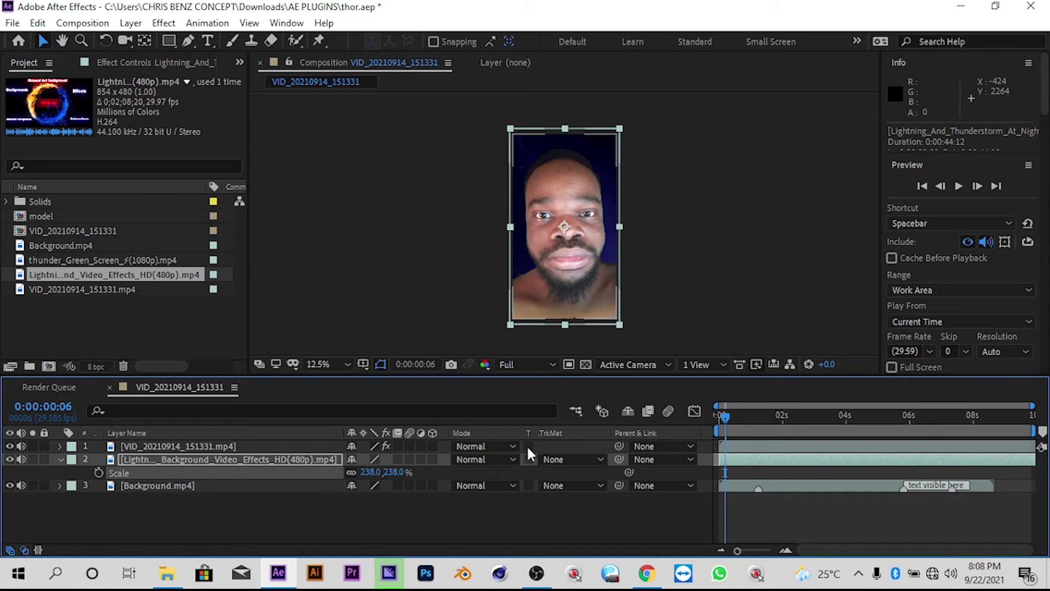
{"action": "left_click", "coordinate": [486, 457]}
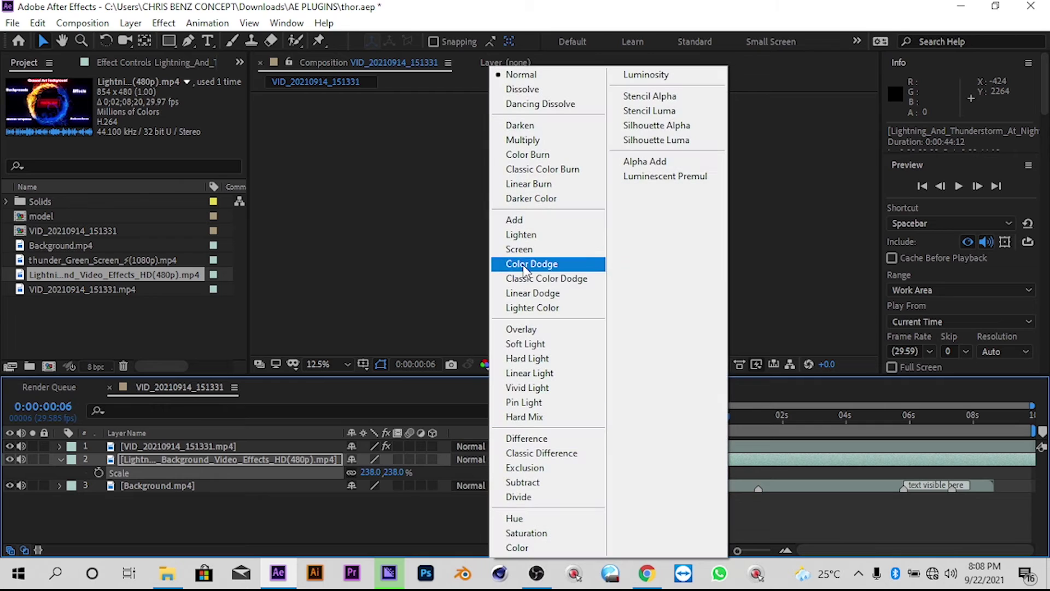
{"action": "left_click", "coordinate": [518, 219]}
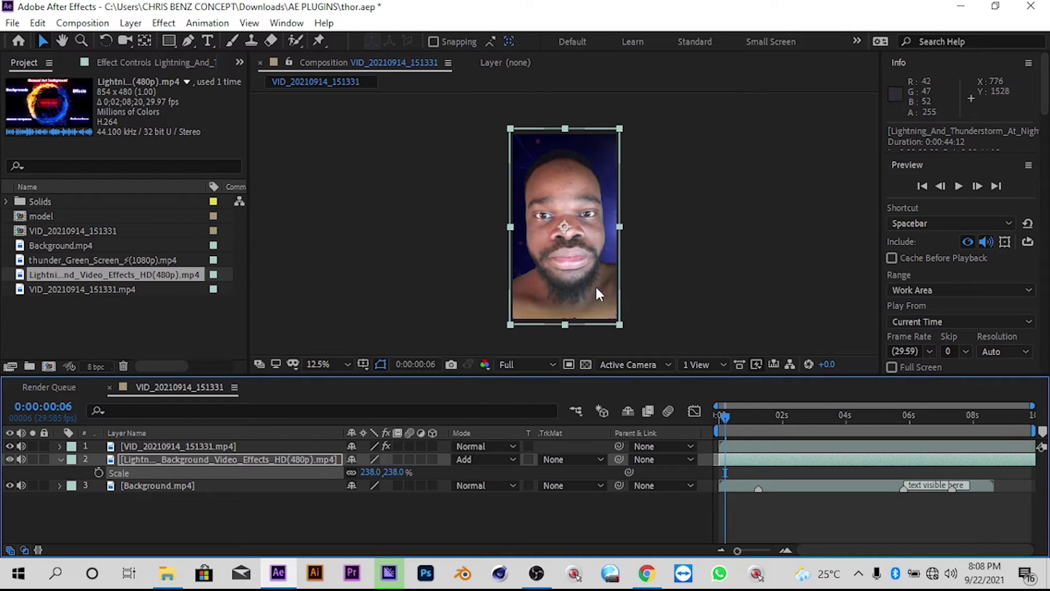
Scrub the composite from the start to 0:00:06:15 to check how the background layers blend behind the portrait.
{"action": "left_click_drag", "start_coordinate": [727, 414], "coordinate": [692, 424]}
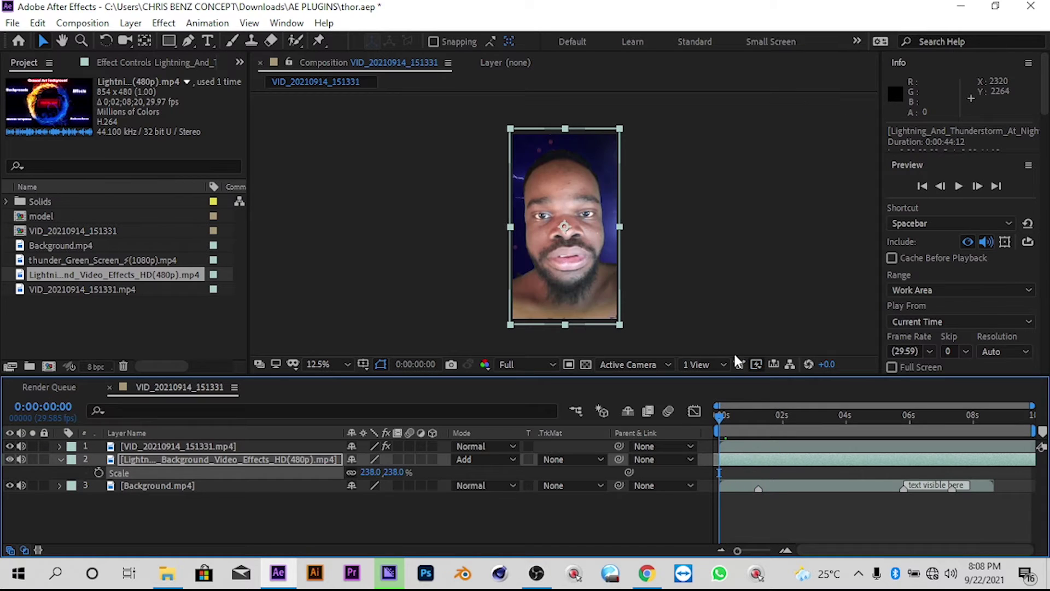
{"action": "left_click_drag", "start_coordinate": [720, 422], "coordinate": [920, 420]}
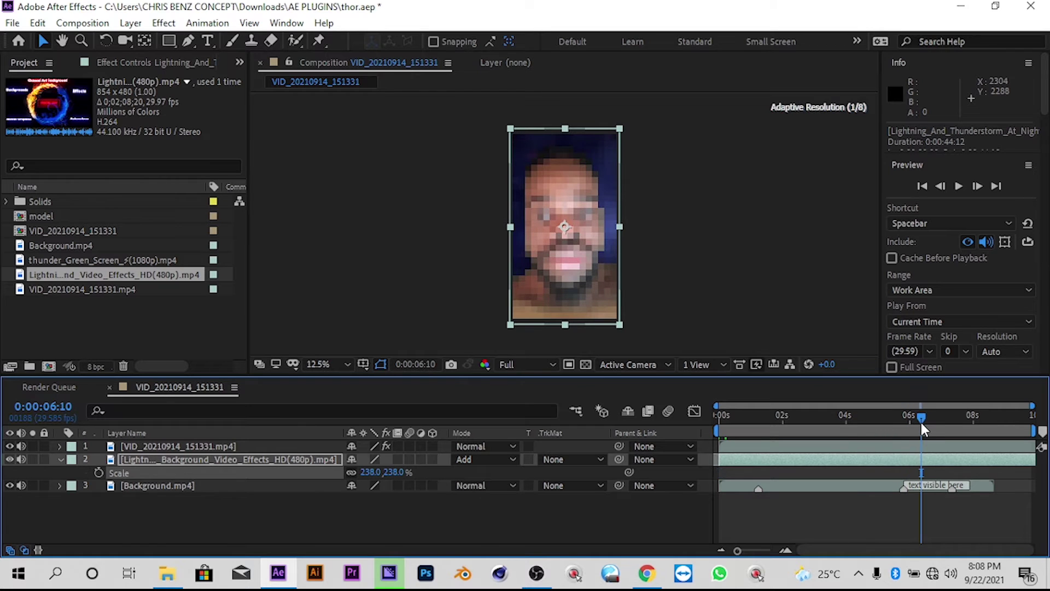
{"action": "left_click_drag", "start_coordinate": [922, 417], "coordinate": [927, 417]}
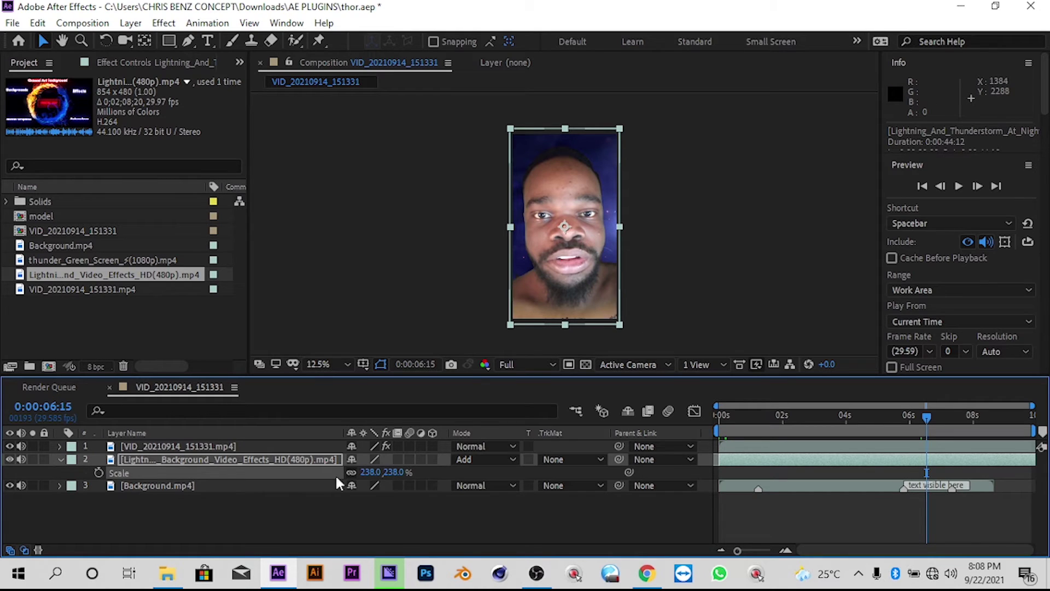
{"action": "left_click", "coordinate": [222, 485]}
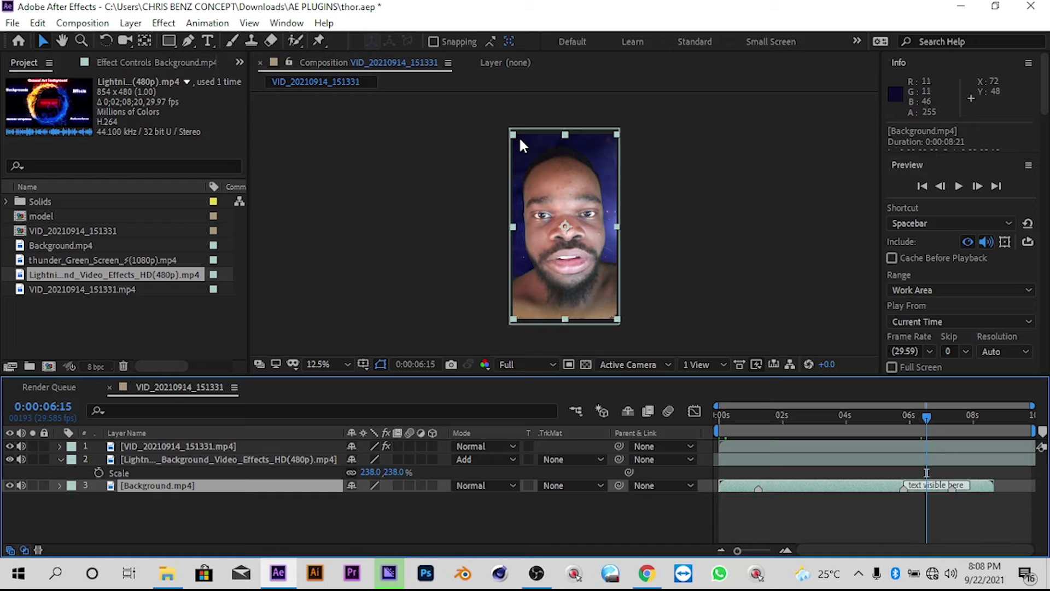
Apply the Curves color correction effect to the VID_20210914_151331.mp4 layer.
{"action": "left_click", "coordinate": [202, 446]}
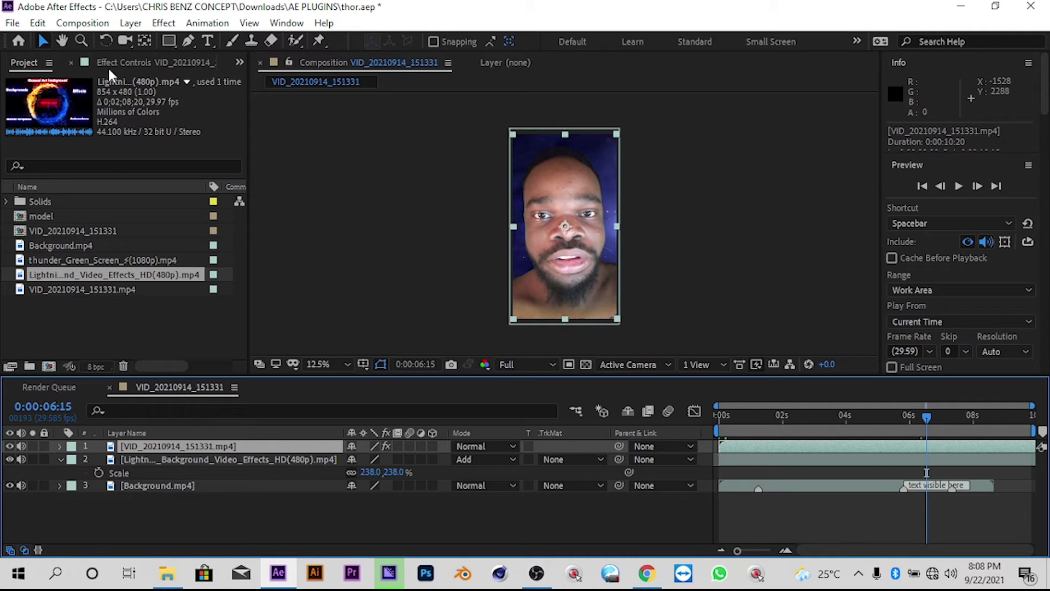
{"action": "left_click", "coordinate": [161, 23]}
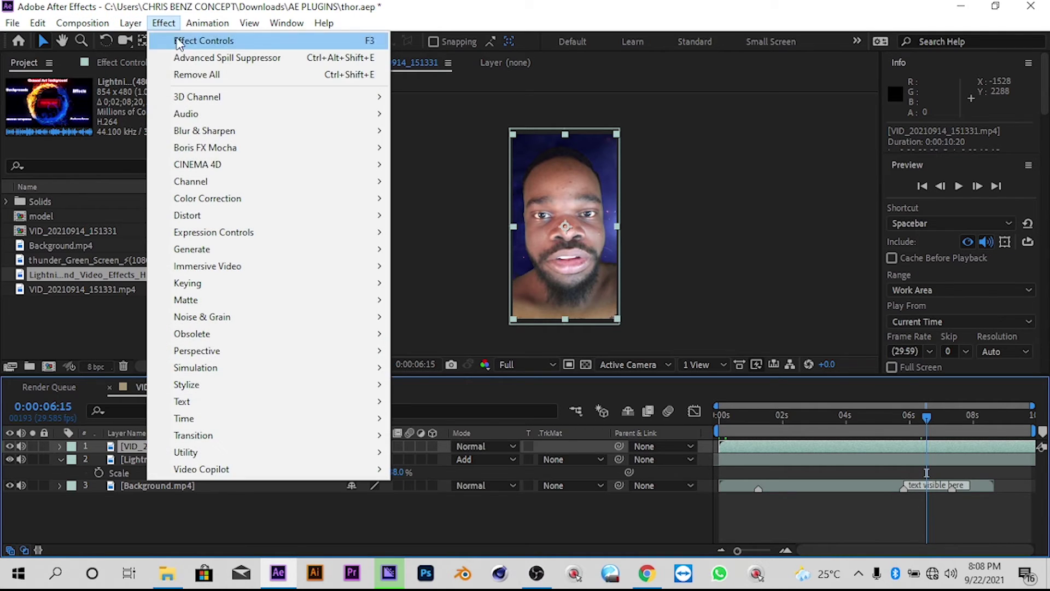
{"action": "mouse_move", "coordinate": [233, 198]}
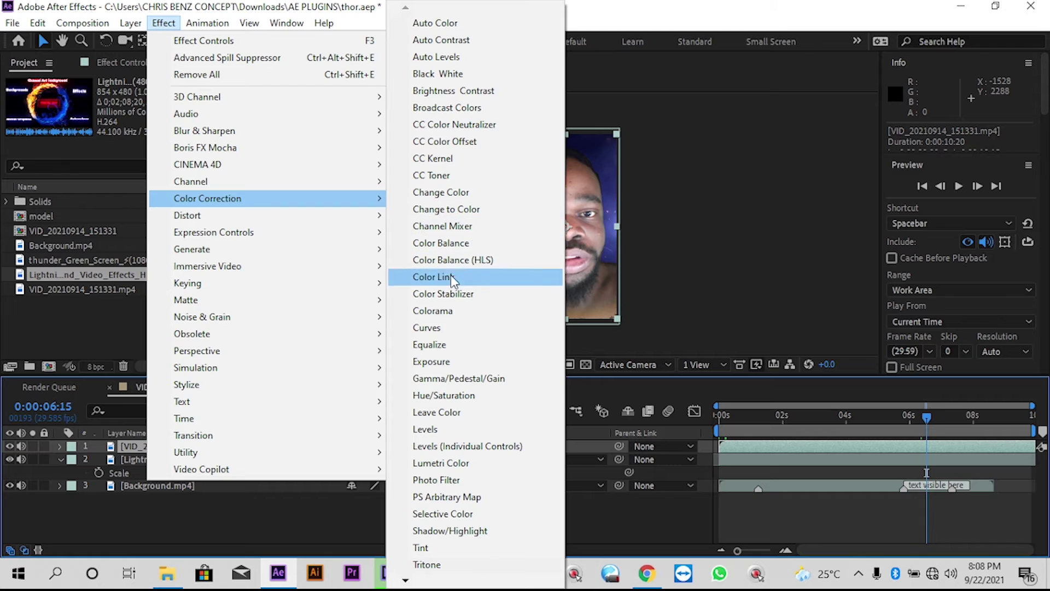
{"action": "left_click", "coordinate": [435, 328]}
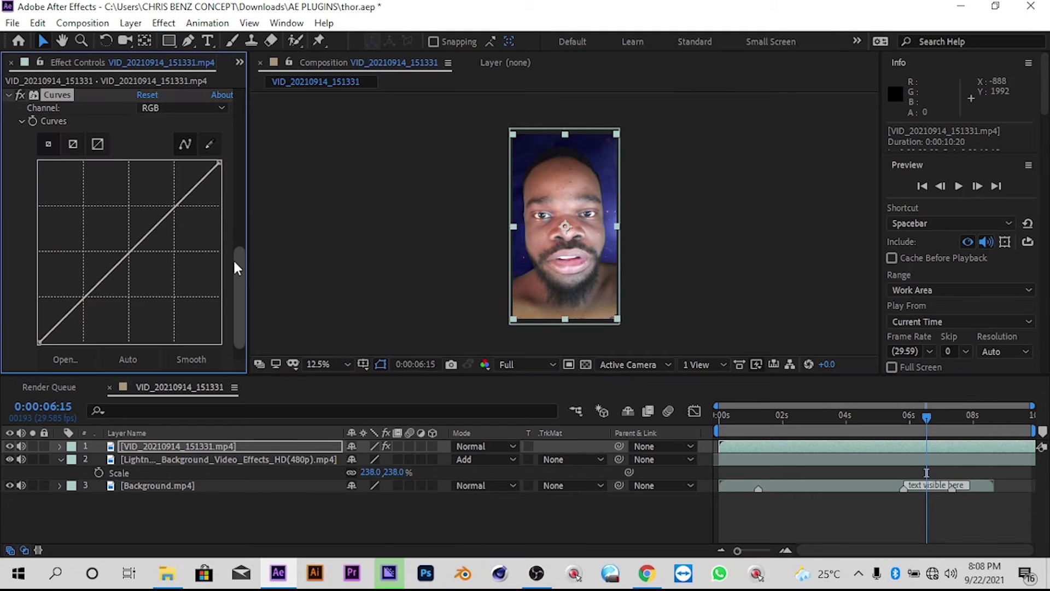
Raise the midpoint of the Blue channel slightly in the portrait layer's Curves effect.
{"action": "left_click_drag", "start_coordinate": [237, 263], "coordinate": [235, 251]}
{"action": "left_click", "coordinate": [210, 159]}
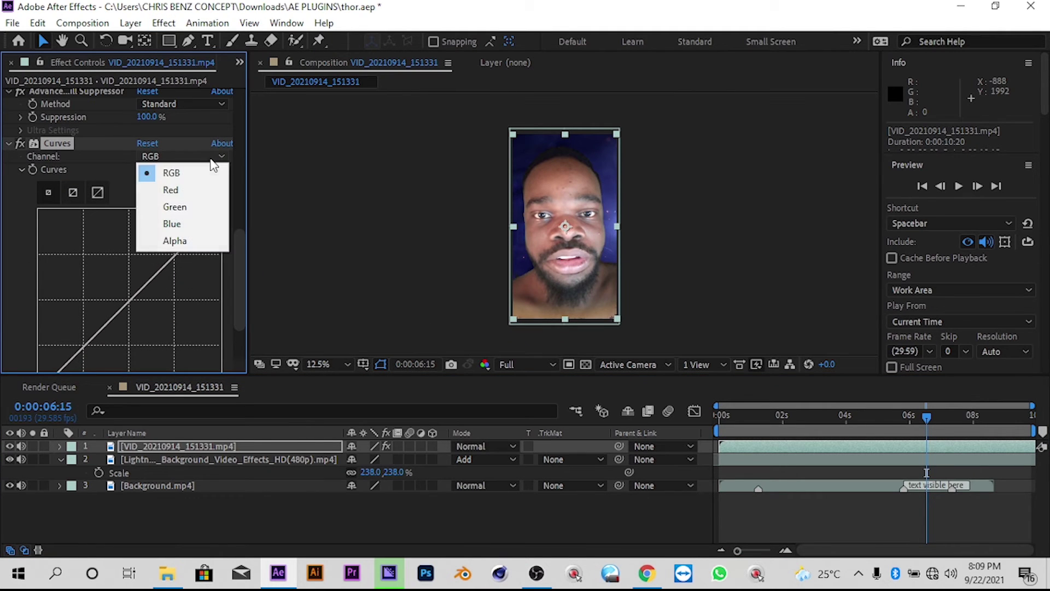
{"action": "left_click", "coordinate": [175, 224]}
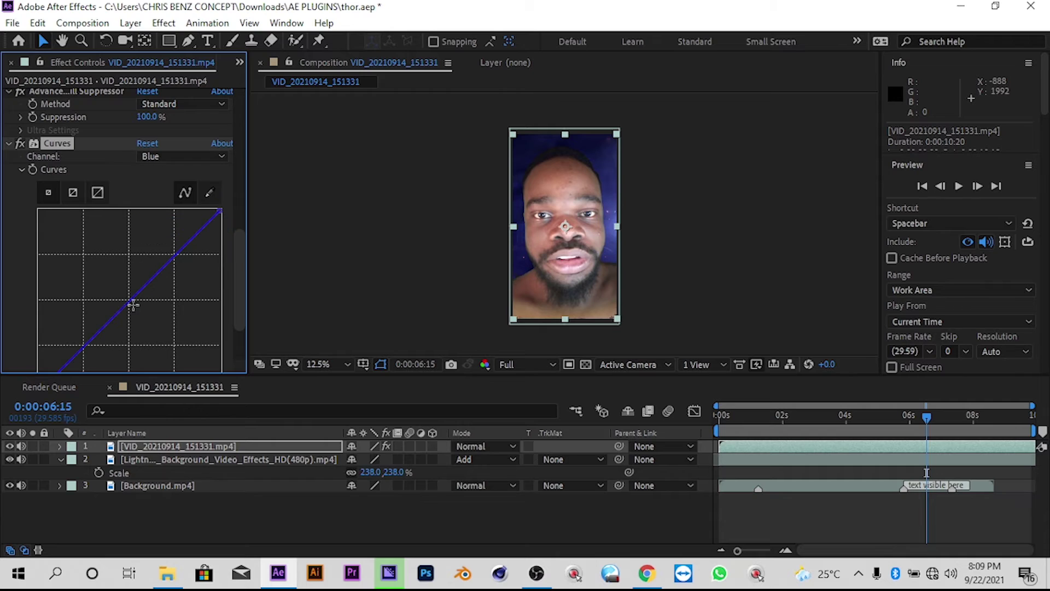
{"action": "left_click_drag", "start_coordinate": [128, 300], "coordinate": [124, 298]}
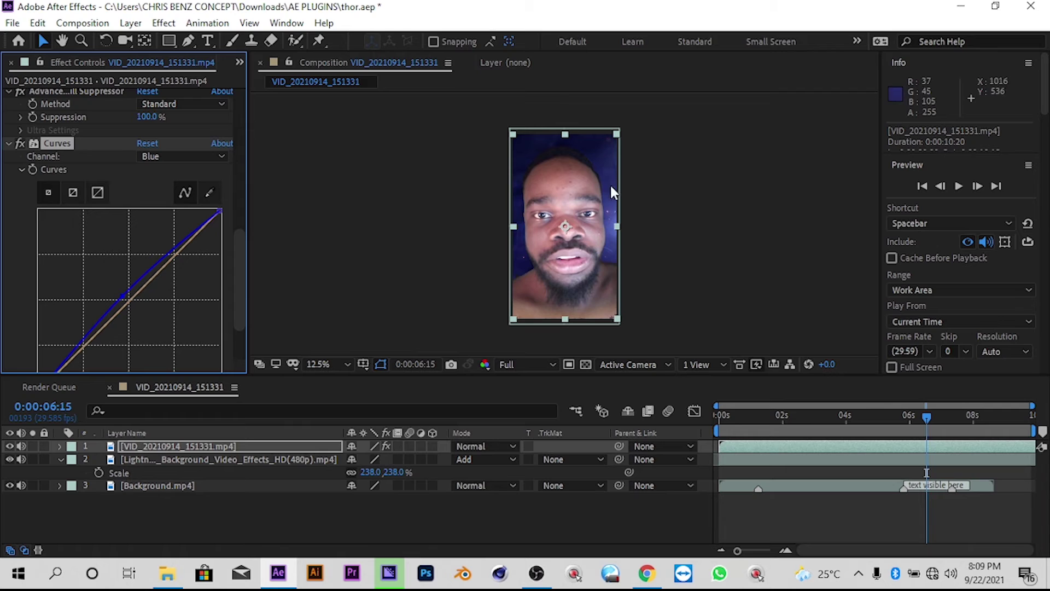
{"action": "left_click_drag", "start_coordinate": [125, 298], "coordinate": [129, 305]}
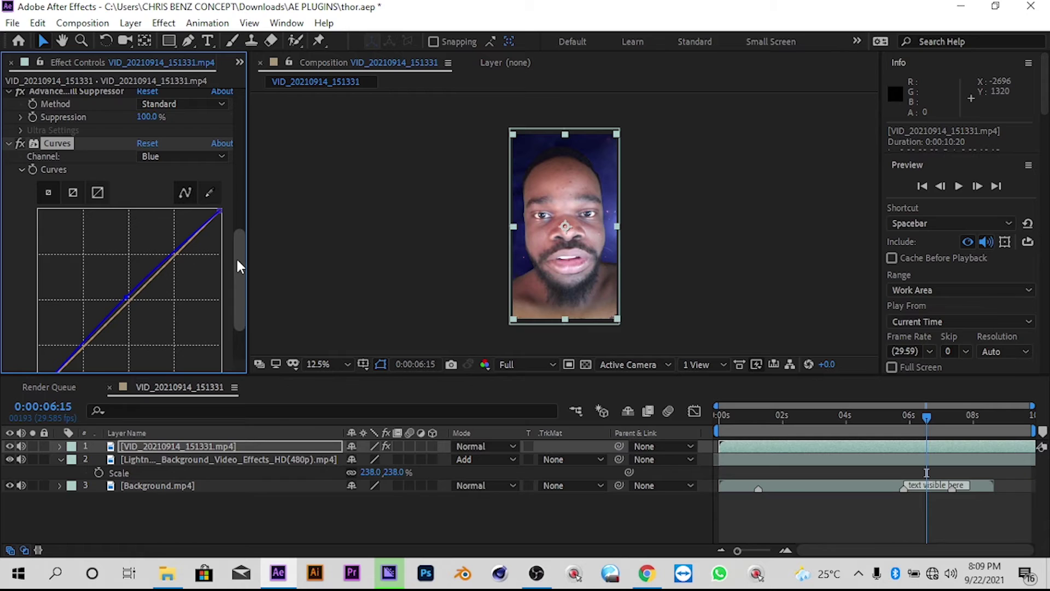
Lift the shadow end of the RGB curve slightly on the portrait layer and move the playhead to 0:00:00:00.
{"action": "left_click_drag", "start_coordinate": [236, 257], "coordinate": [241, 327]}
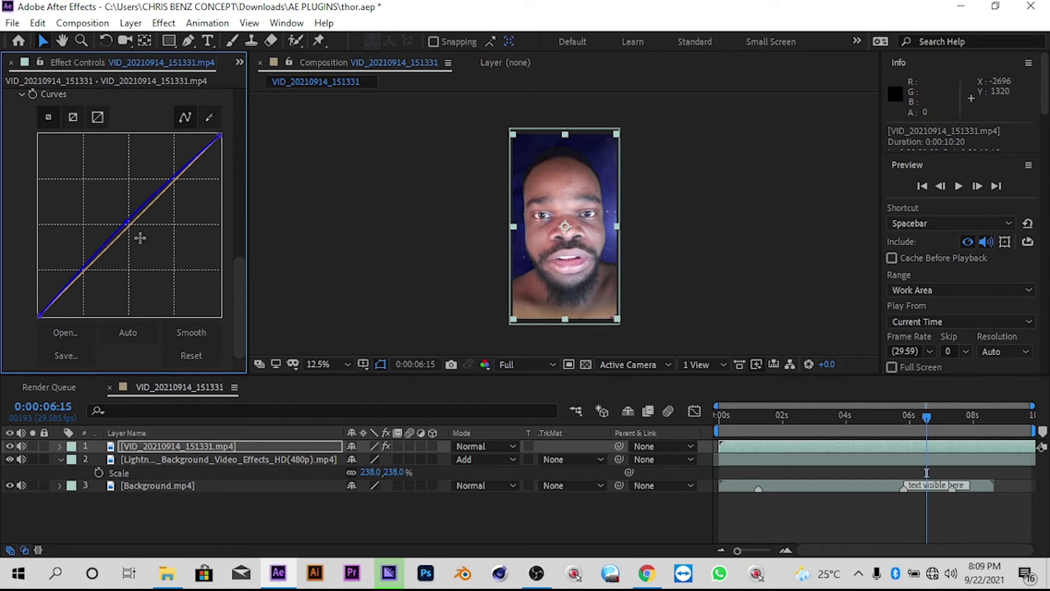
{"action": "scroll", "coordinate": [234, 241], "scroll_direction": "up", "scroll_amount": 5}
{"action": "left_click", "coordinate": [173, 305]}
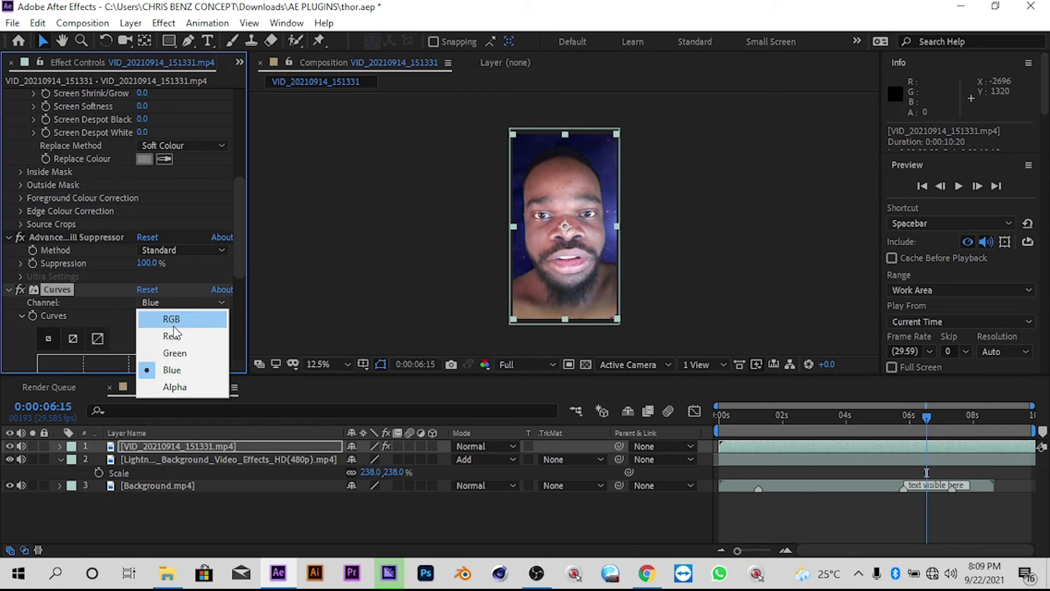
{"action": "left_click", "coordinate": [186, 317]}
{"action": "left_click_drag", "start_coordinate": [241, 215], "coordinate": [244, 293]}
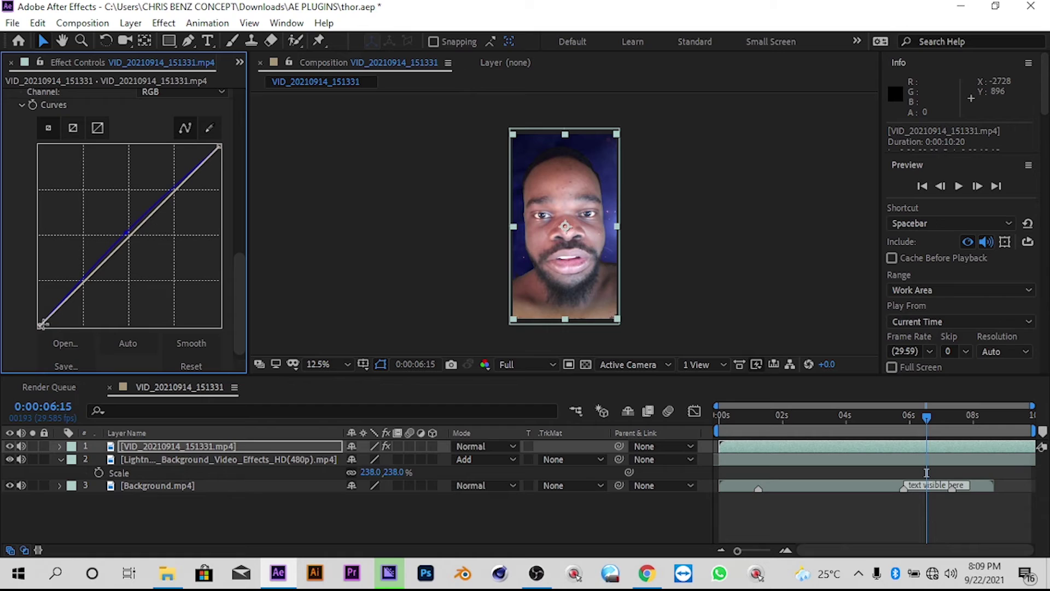
{"action": "left_click_drag", "start_coordinate": [41, 326], "coordinate": [55, 308]}
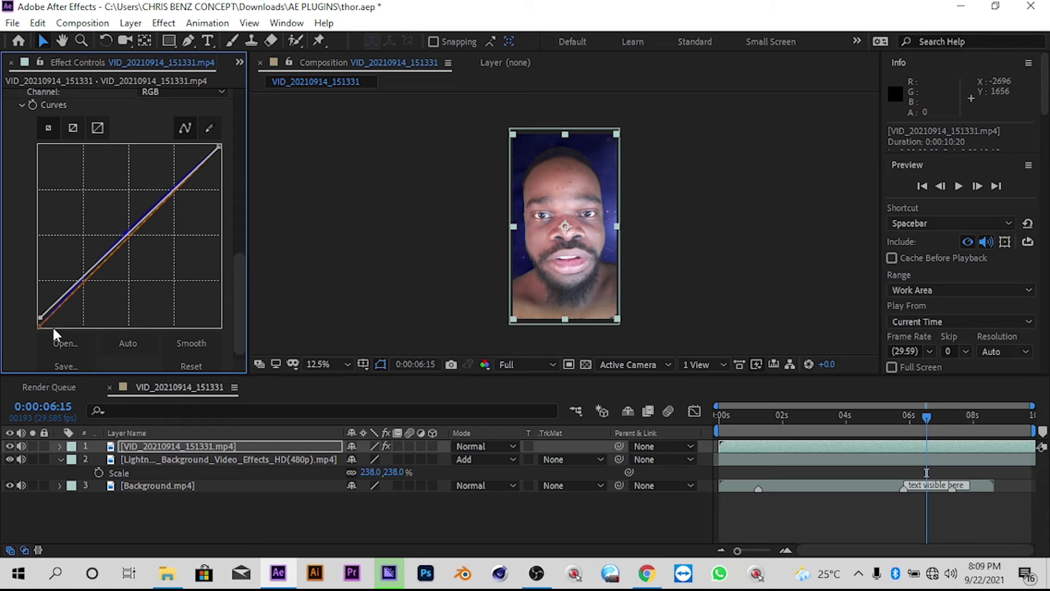
{"action": "left_click_drag", "start_coordinate": [40, 316], "coordinate": [41, 323]}
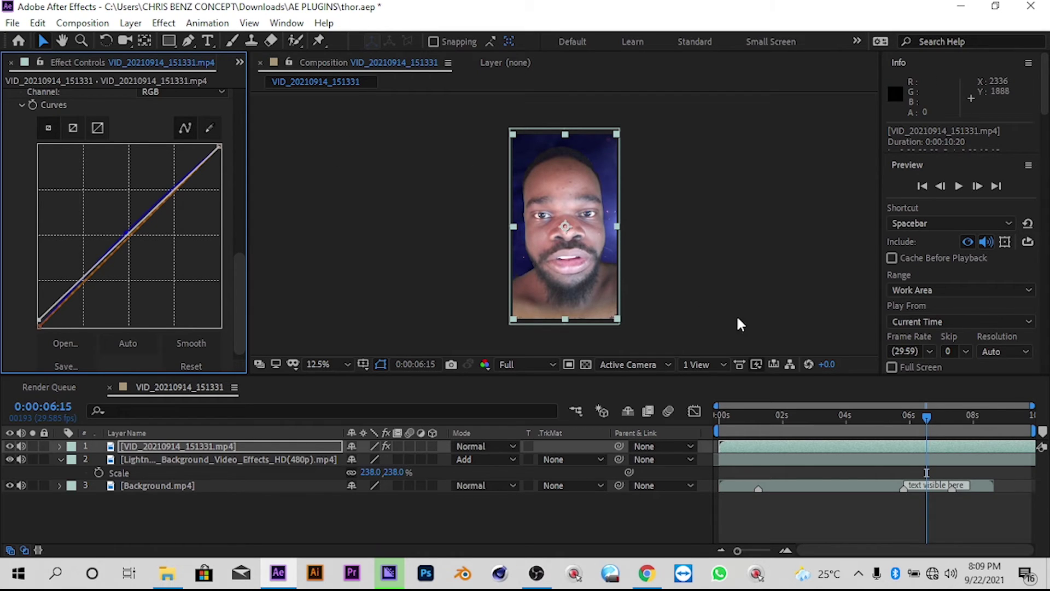
{"action": "left_click_drag", "start_coordinate": [722, 412], "coordinate": [740, 416]}
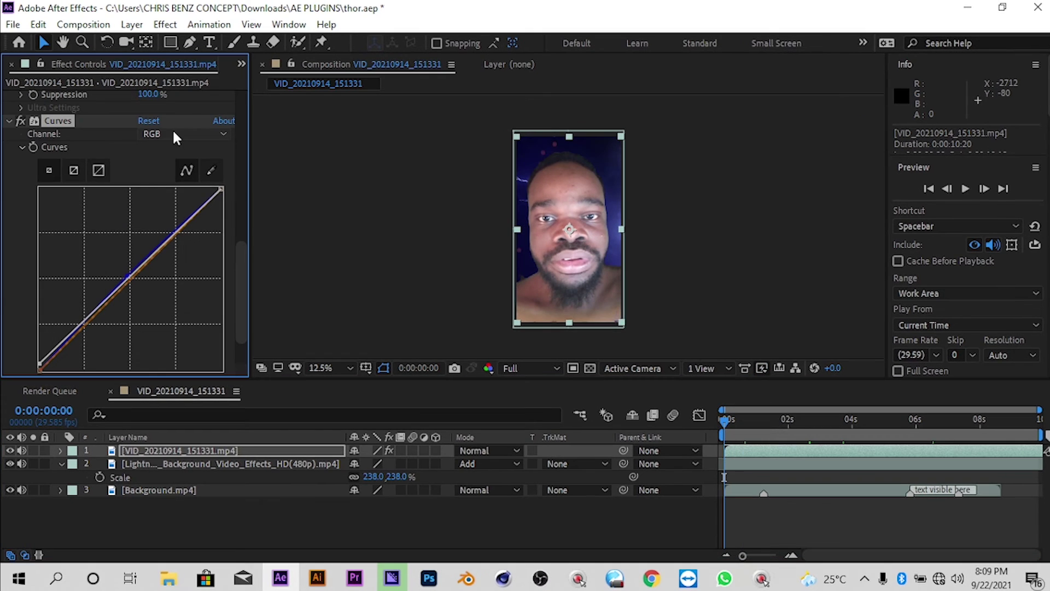
Lower the midpoints of the Red and Green channels slightly in the portrait layer's Curves effect.
{"action": "left_click", "coordinate": [170, 132]}
{"action": "left_click", "coordinate": [175, 167]}
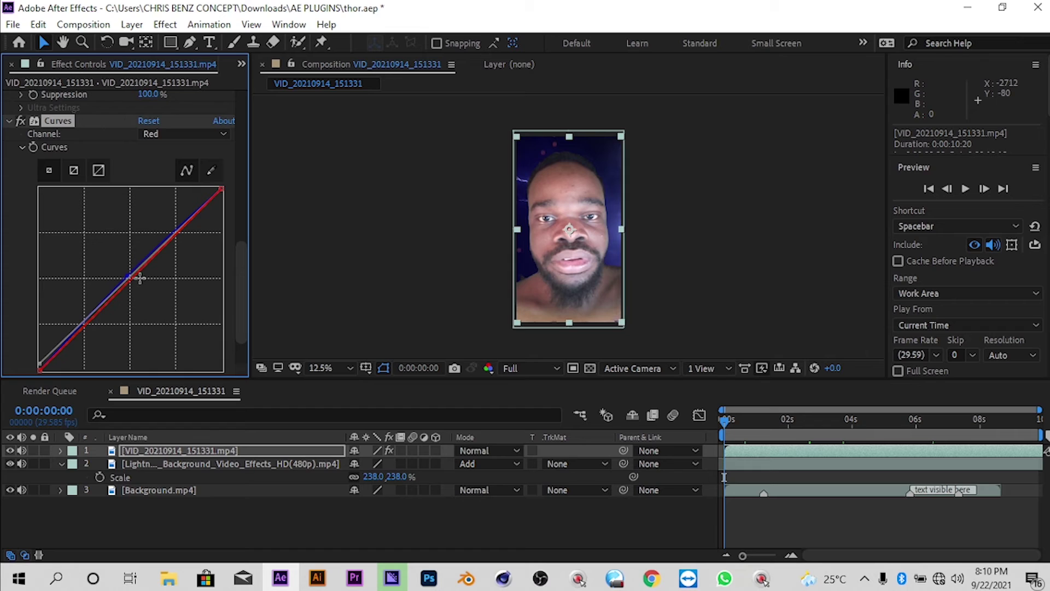
{"action": "left_click_drag", "start_coordinate": [130, 279], "coordinate": [136, 285]}
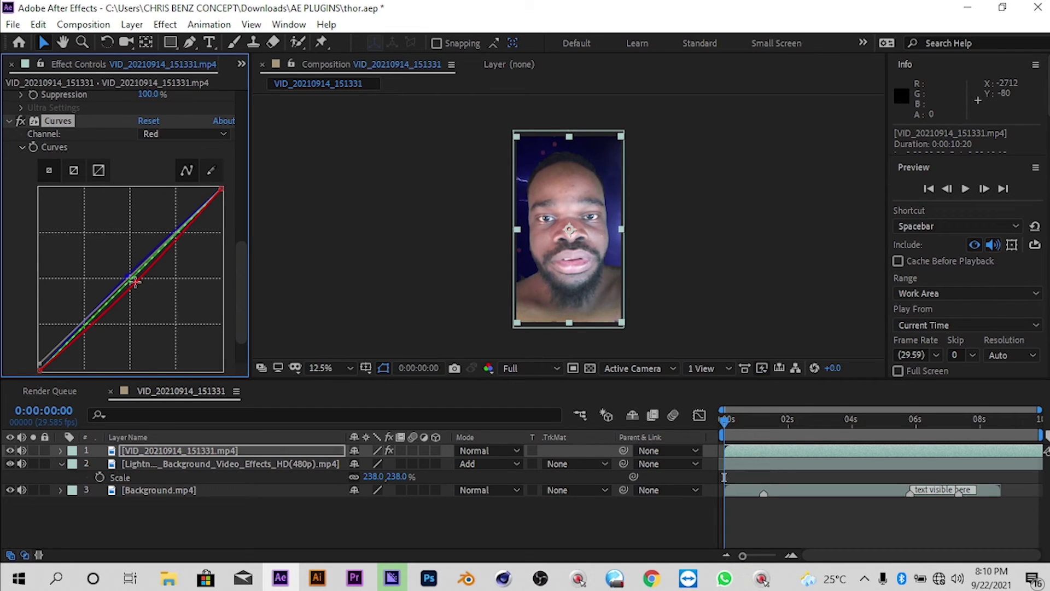
{"action": "left_click", "coordinate": [185, 135]}
{"action": "left_click", "coordinate": [192, 184]}
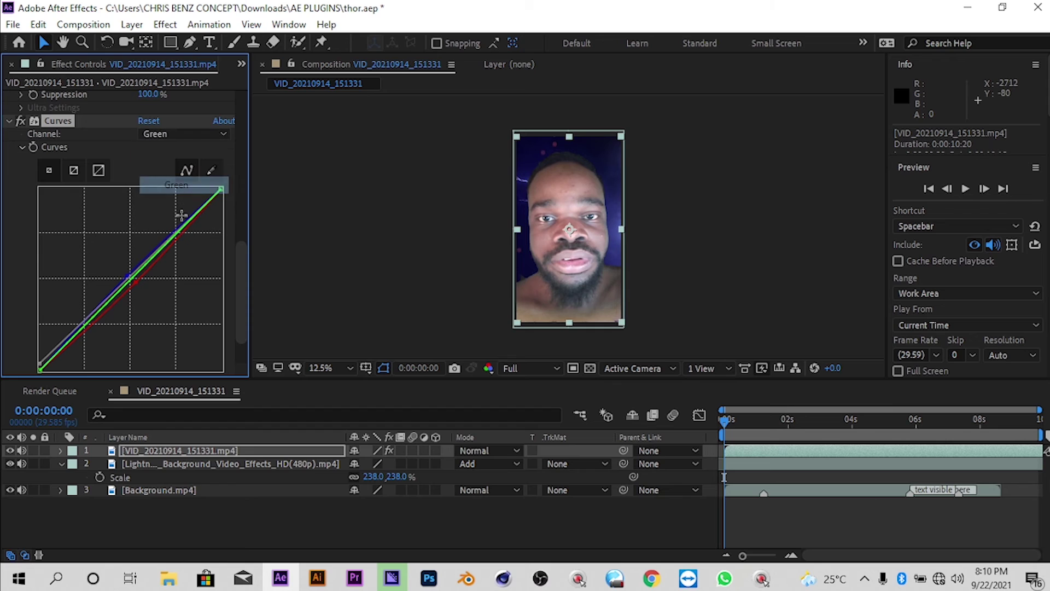
{"action": "left_click_drag", "start_coordinate": [130, 279], "coordinate": [135, 281]}
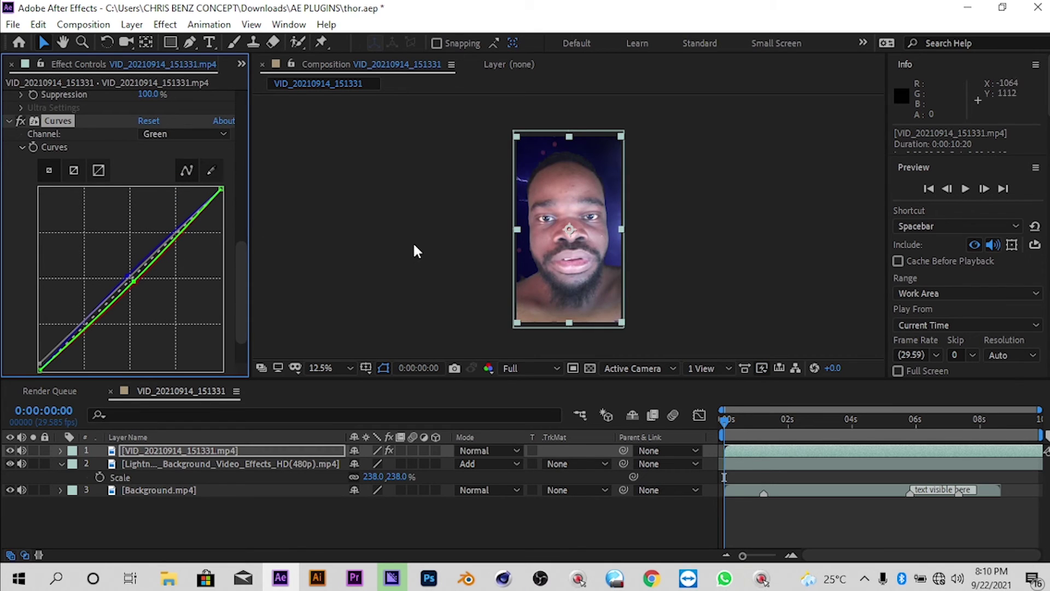
Apply the Curves effect to the lightning layer, lift the shadow end of its RGB curve slightly, and check the frame at 0:00:01:04.
{"action": "left_click", "coordinate": [211, 465]}
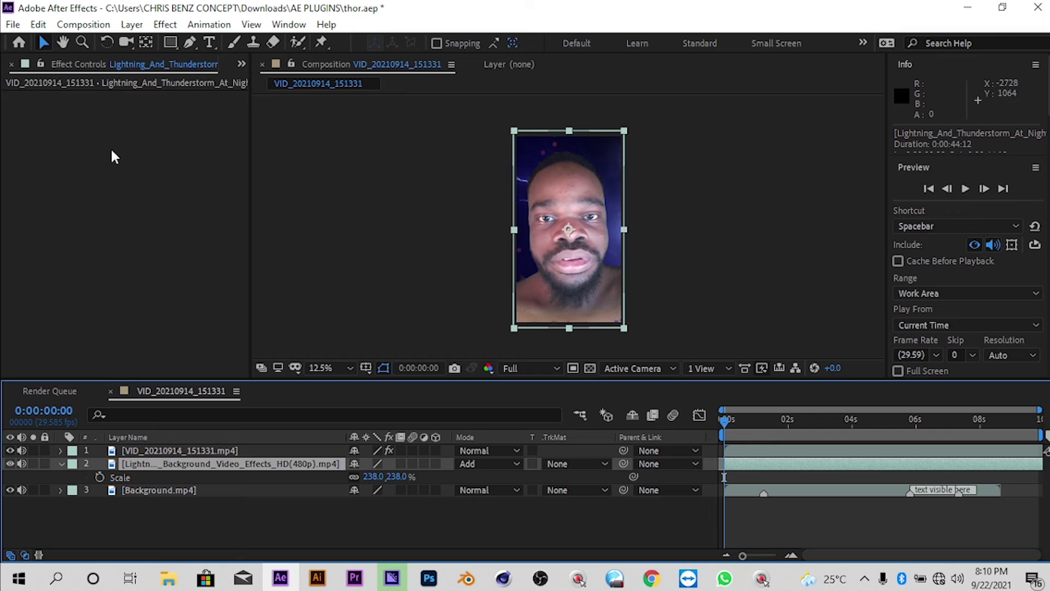
{"action": "left_click", "coordinate": [165, 24]}
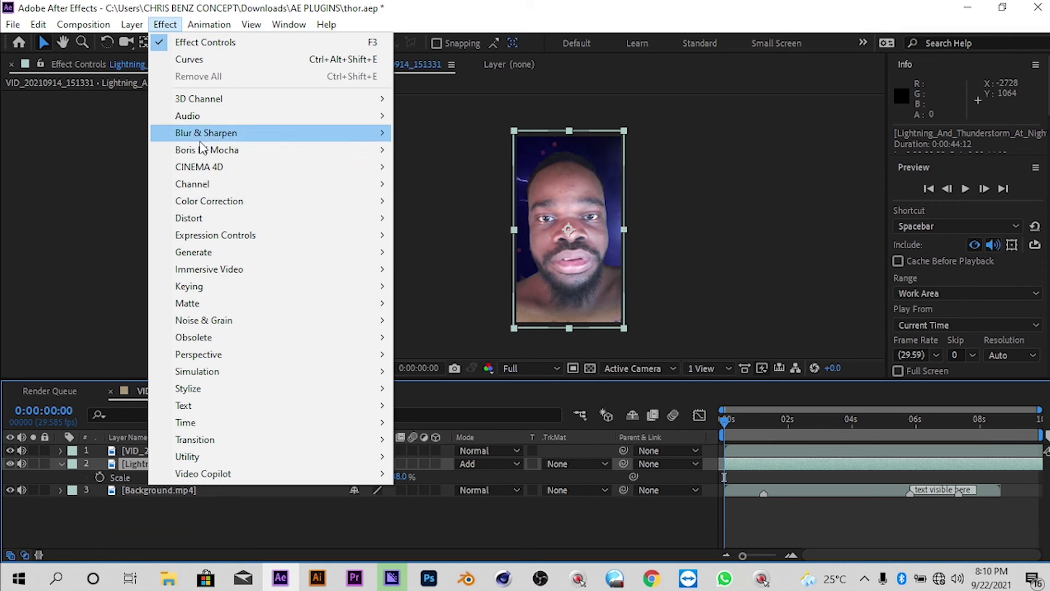
{"action": "mouse_move", "coordinate": [210, 200]}
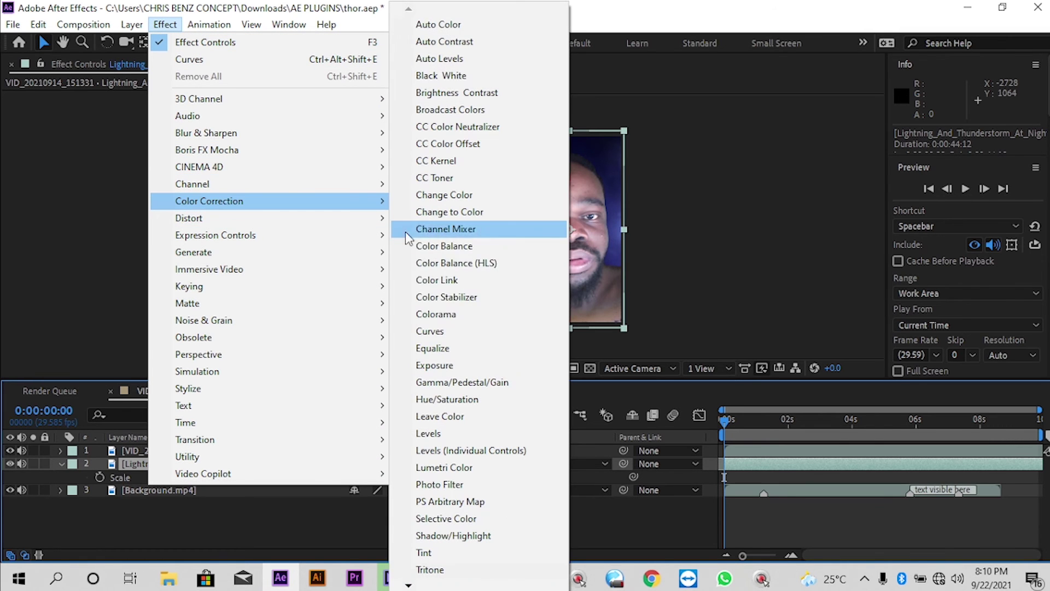
{"action": "left_click", "coordinate": [444, 331]}
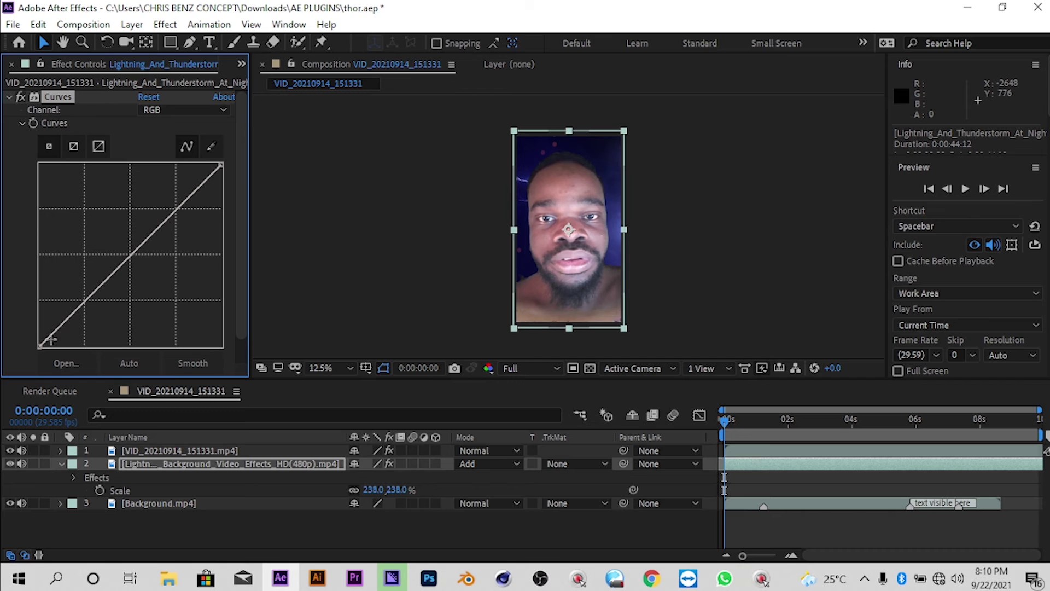
{"action": "left_click_drag", "start_coordinate": [41, 345], "coordinate": [38, 340]}
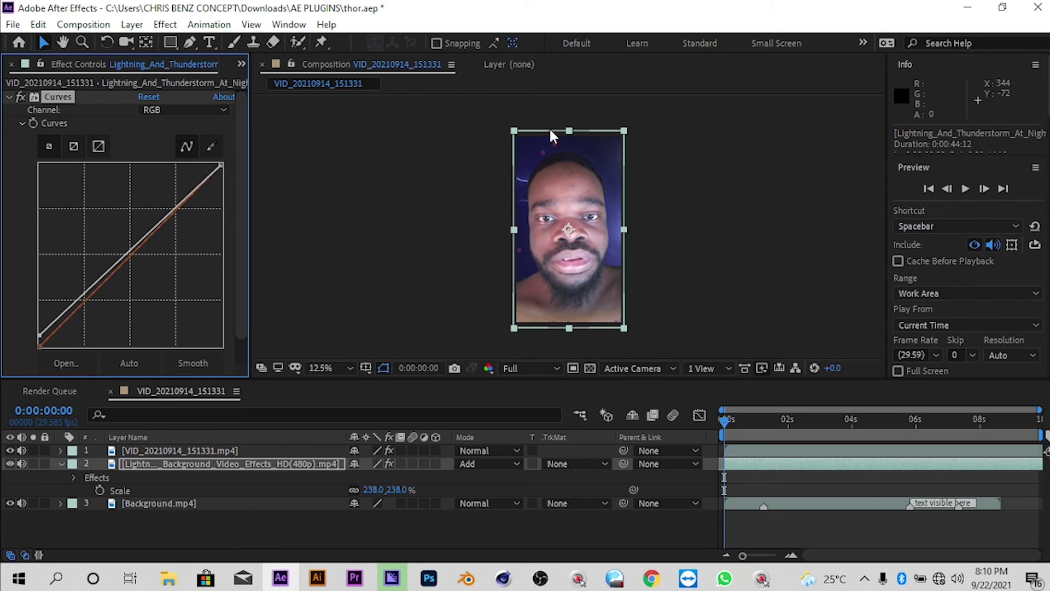
{"action": "left_click_drag", "start_coordinate": [725, 421], "coordinate": [761, 421]}
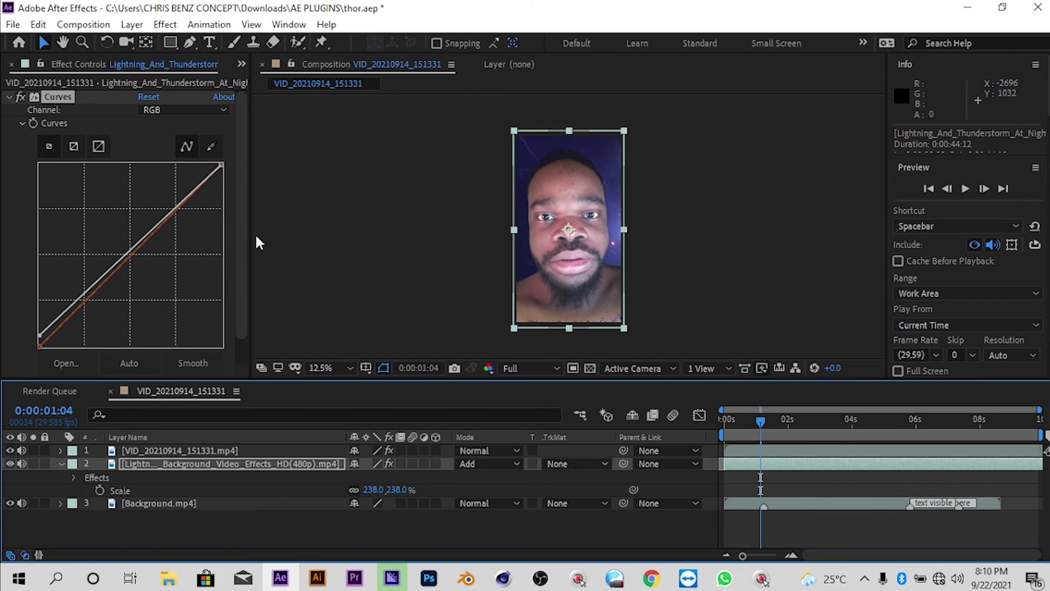
{"action": "left_click", "coordinate": [245, 221]}
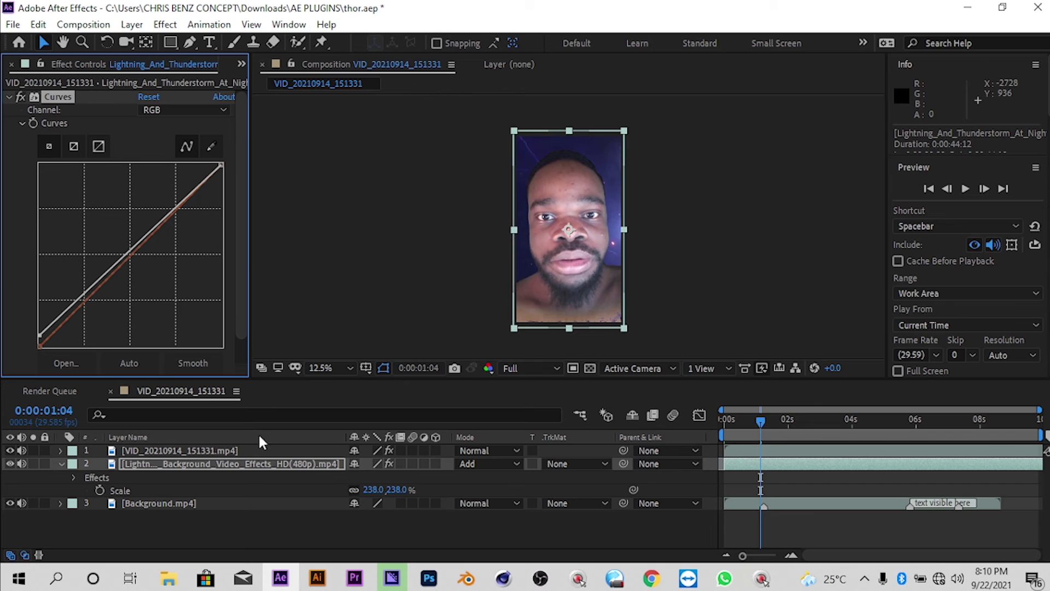
Refine the portrait layer's Keylight matte in Screen Matte view with Clip White 100 and Clip Black 67, and return the view to Final Result.
{"action": "left_click", "coordinate": [214, 449]}
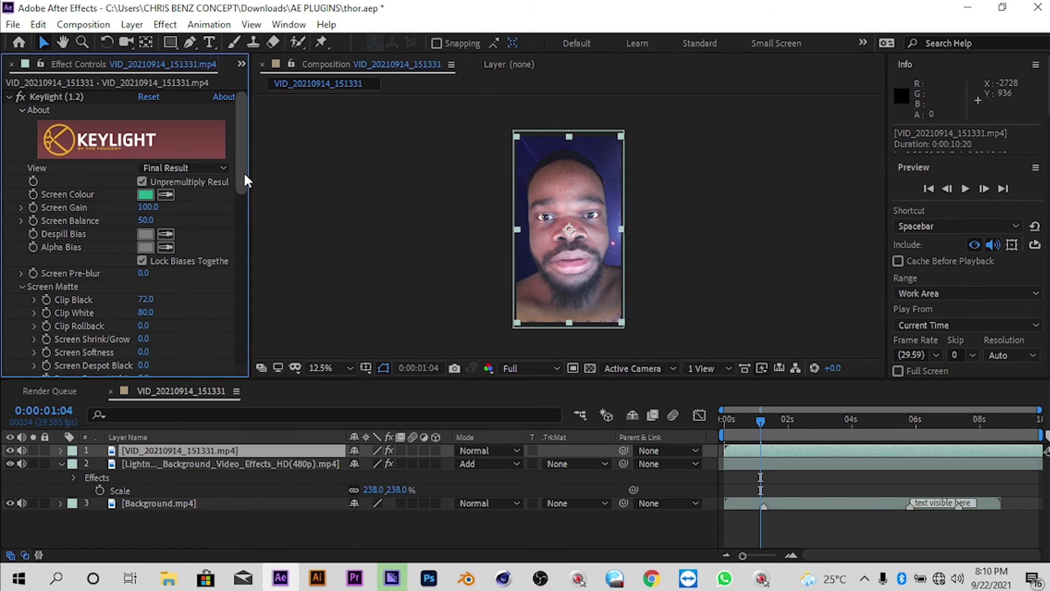
{"action": "scroll", "coordinate": [244, 170], "scroll_direction": "down", "scroll_amount": 1}
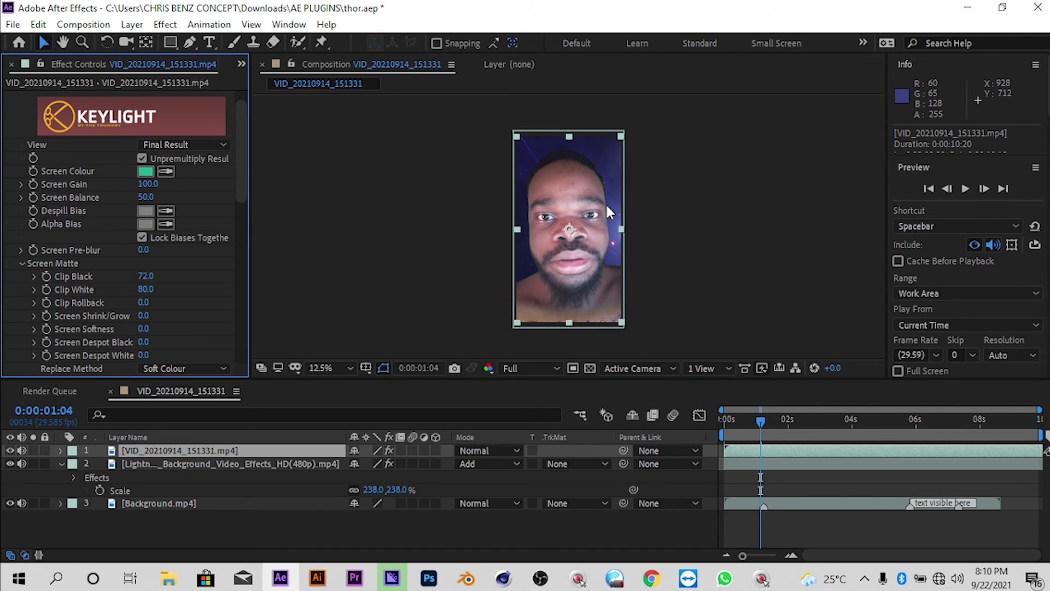
{"action": "mouse_move", "coordinate": [247, 143]}
{"action": "left_mouse_down"}
{"action": "mouse_move", "coordinate": [242, 160]}
{"action": "mouse_move", "coordinate": [243, 132]}
{"action": "left_mouse_up"}
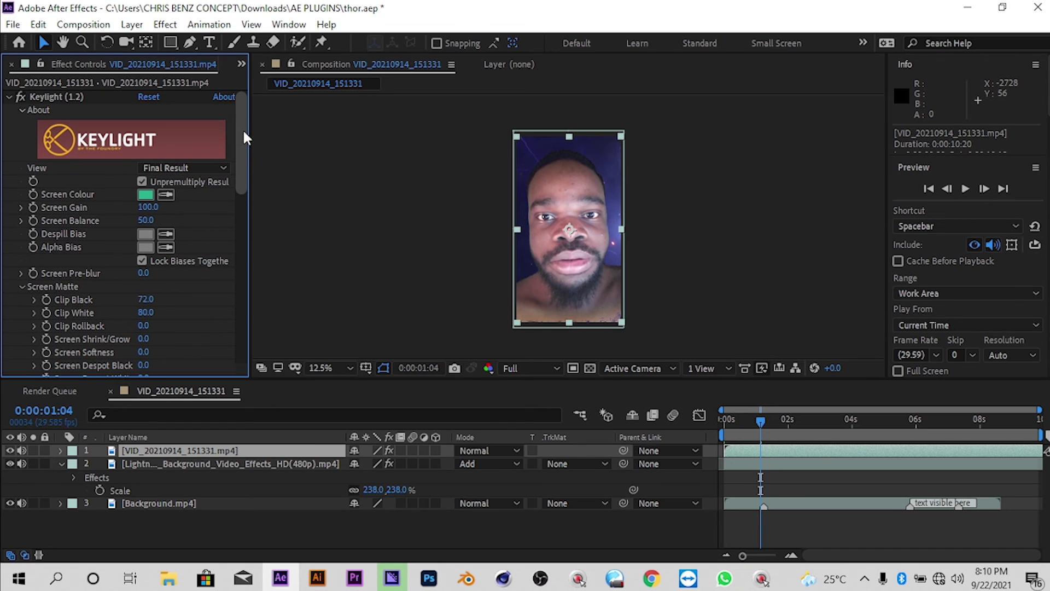
{"action": "left_click_drag", "start_coordinate": [238, 165], "coordinate": [239, 214]}
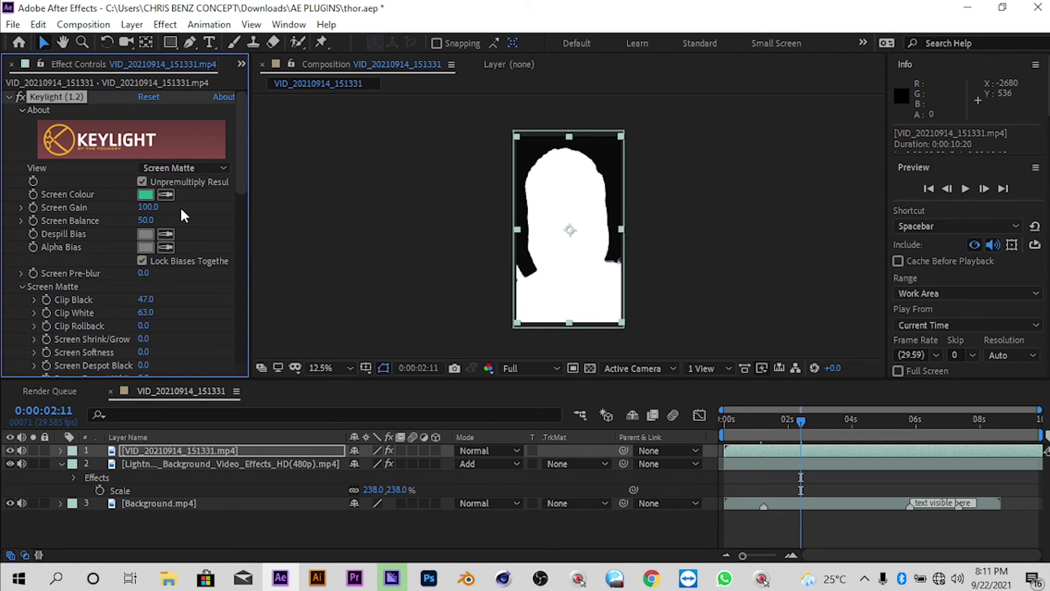
{"action": "left_click_drag", "start_coordinate": [151, 314], "coordinate": [175, 296]}
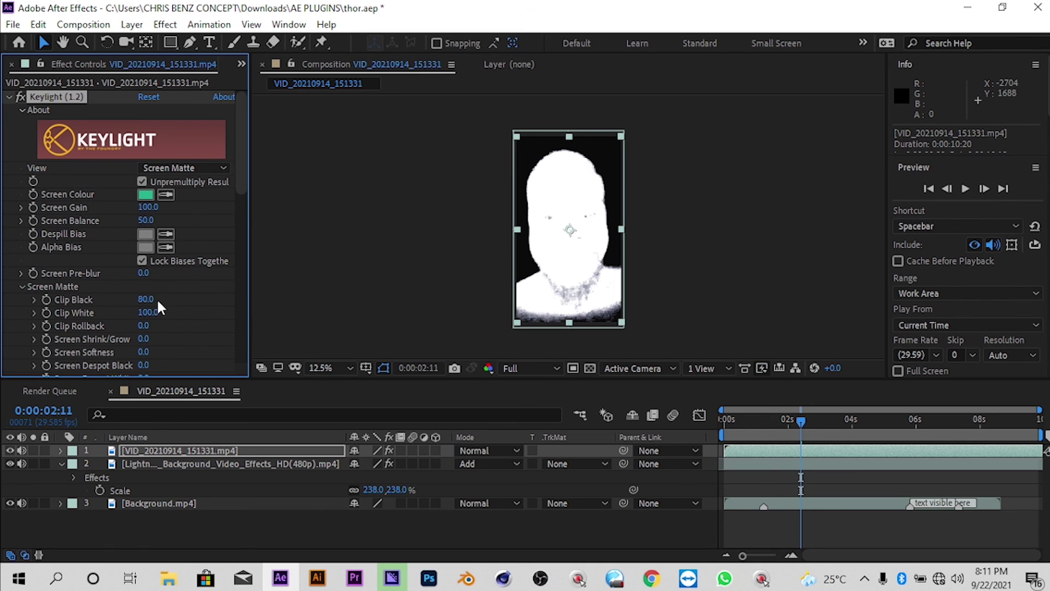
{"action": "left_click_drag", "start_coordinate": [145, 299], "coordinate": [140, 299]}
{"action": "left_click", "coordinate": [145, 168]}
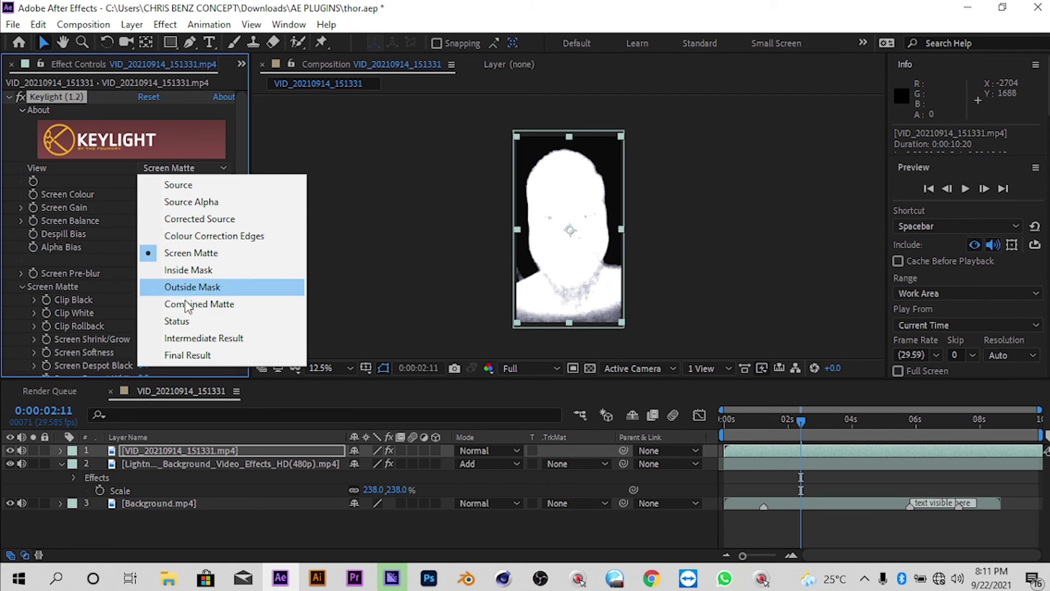
{"action": "left_click", "coordinate": [189, 353]}
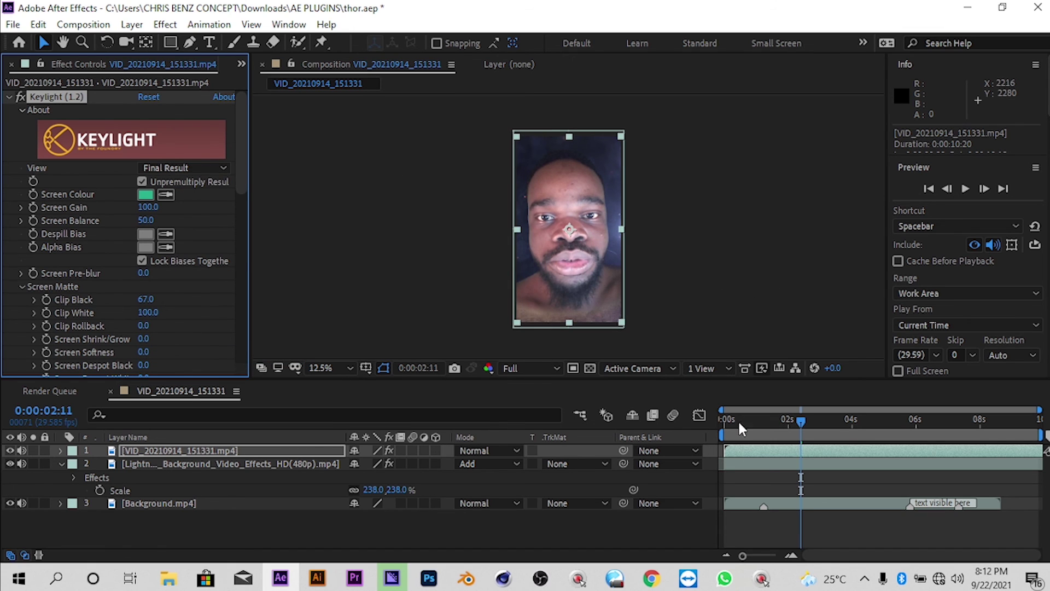
Scrub the composite from the start to 0:00:07:09 to check the refined key against the lightning background.
{"action": "left_click_drag", "start_coordinate": [731, 421], "coordinate": [792, 419]}
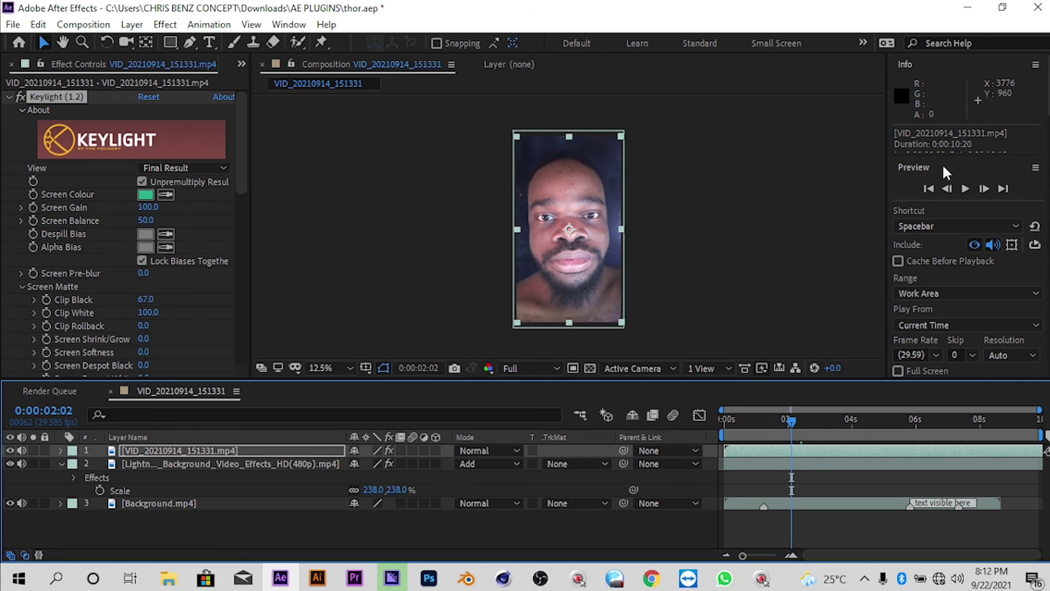
{"action": "left_click", "coordinate": [728, 419]}
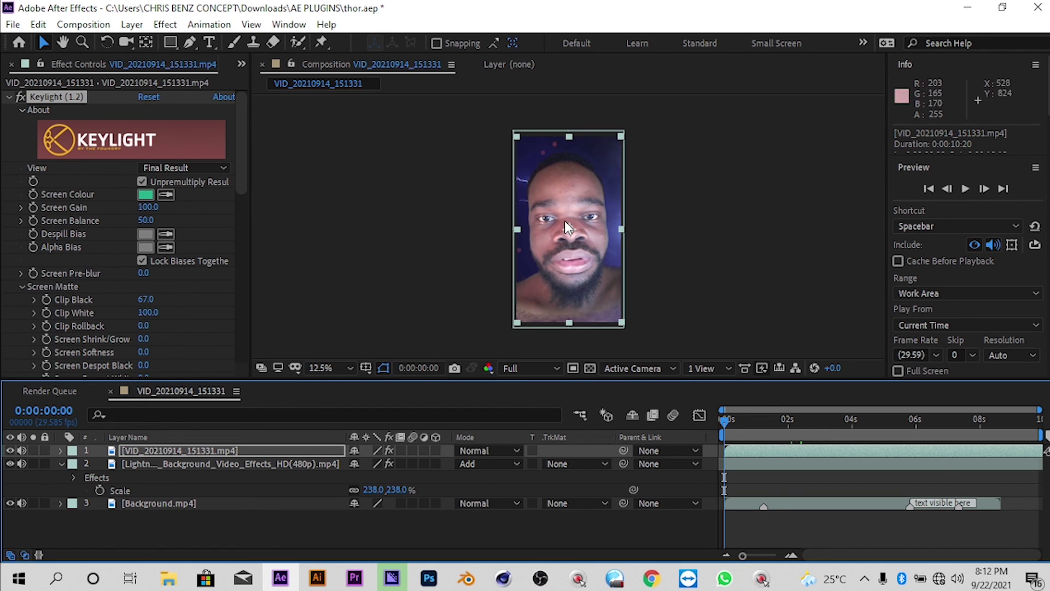
{"action": "left_click_drag", "start_coordinate": [727, 421], "coordinate": [957, 418]}
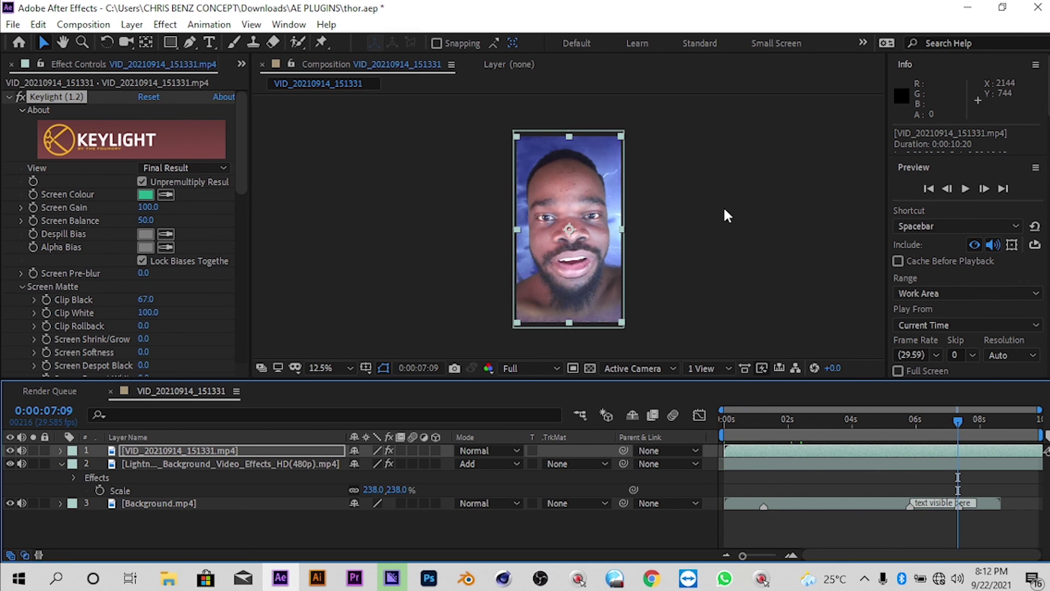